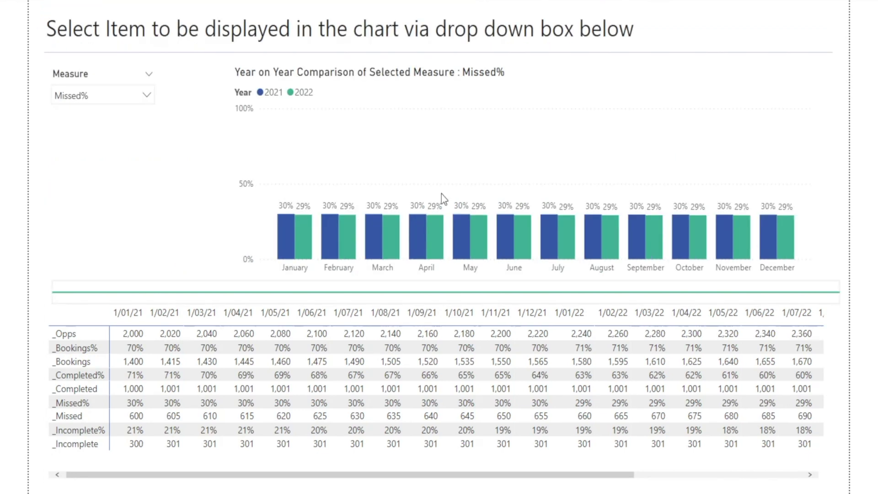
Switch the chart's measure through Booking%, Completed% and Incomplete%, ending back on Missed%.
click(143, 98)
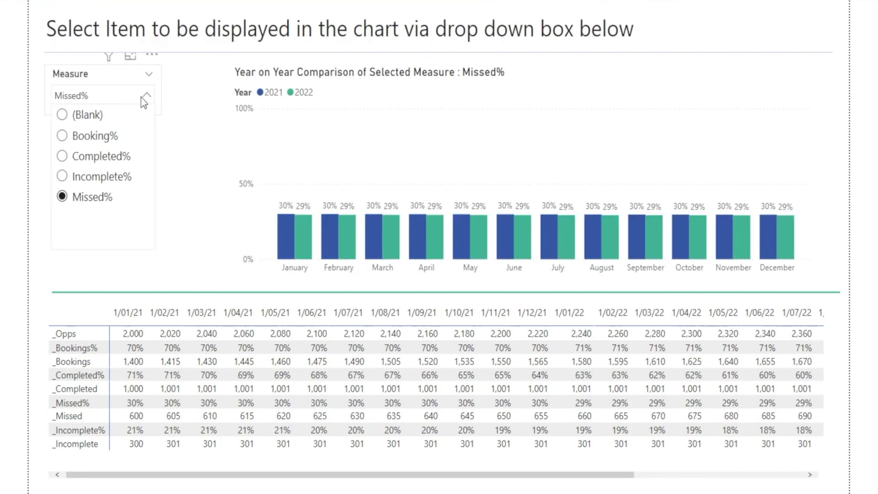
click(61, 137)
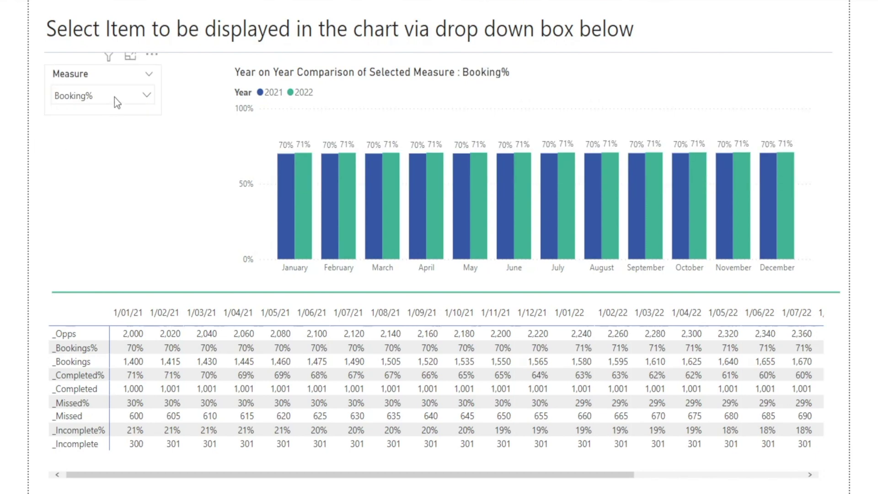
click(140, 101)
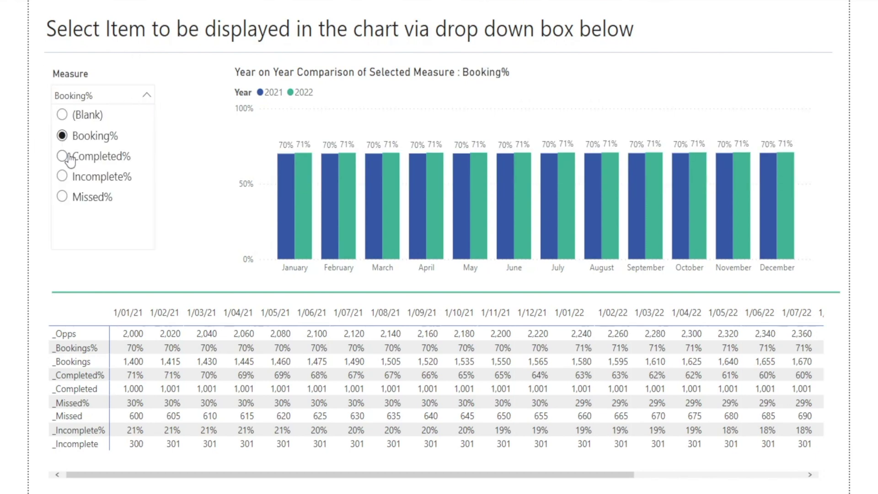
click(69, 154)
click(150, 97)
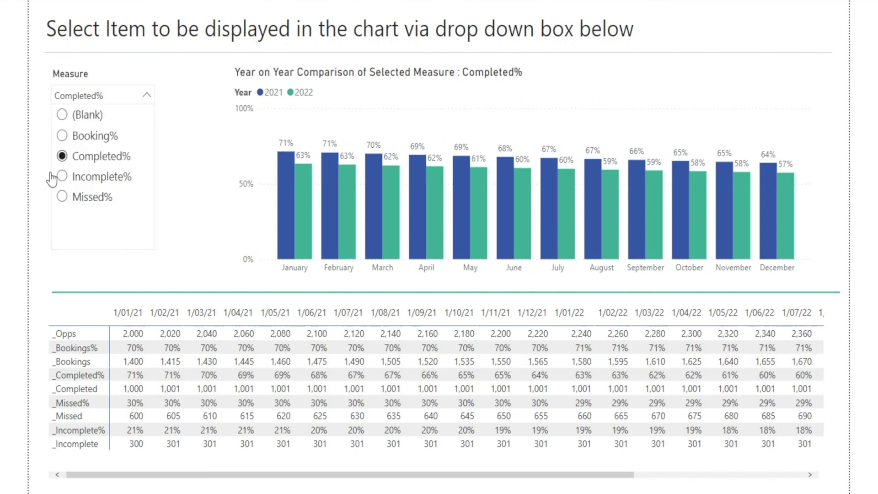
click(67, 177)
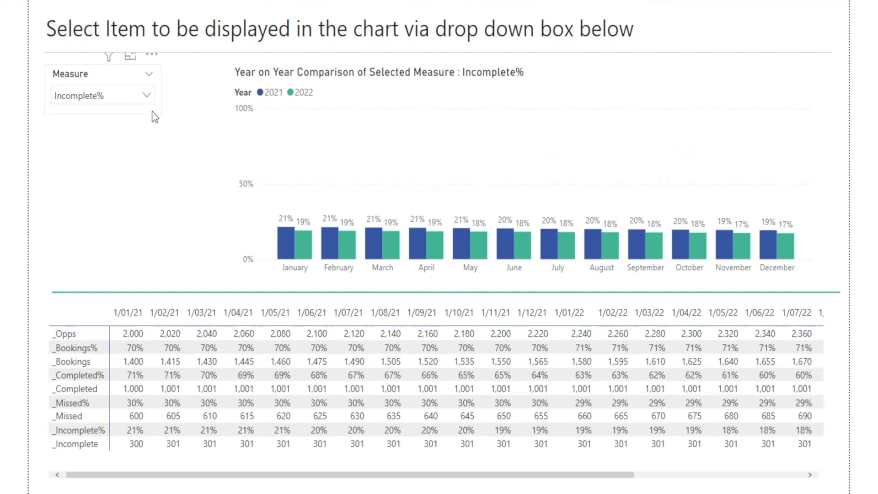
click(146, 95)
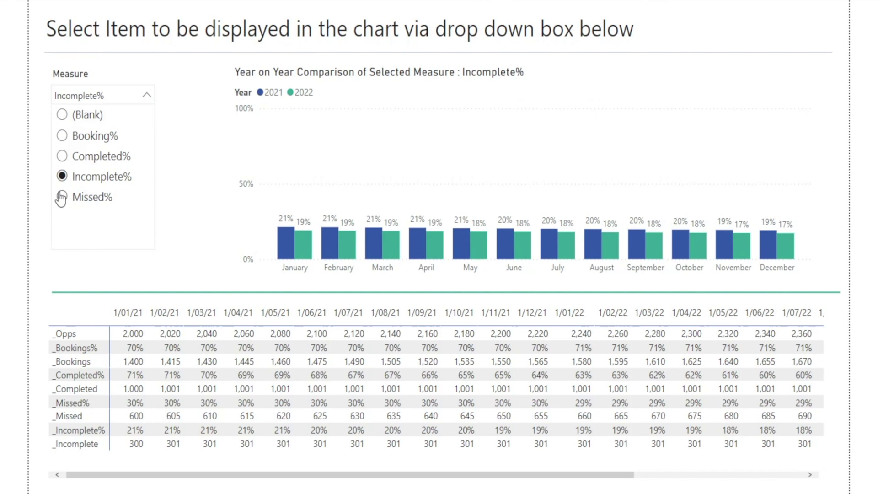
click(61, 197)
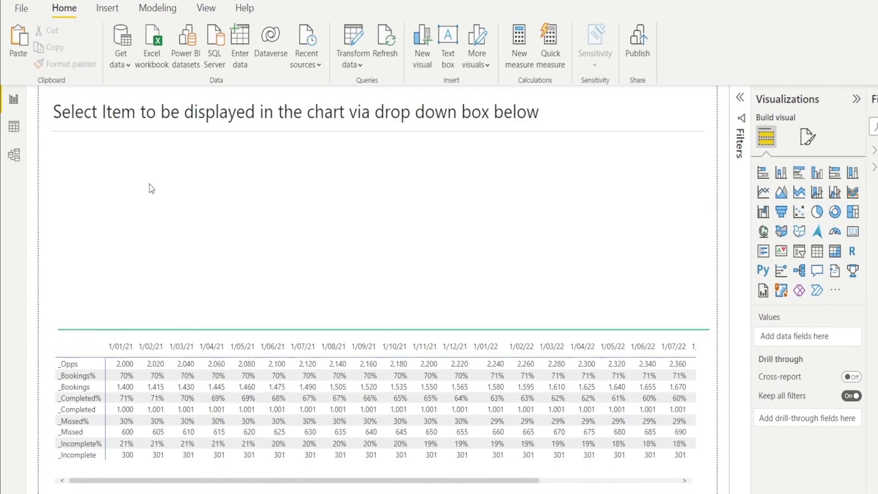
Enter a manual table with Column1 rows Booking%, Completed%, Missed% and Incomplete%.
click(239, 54)
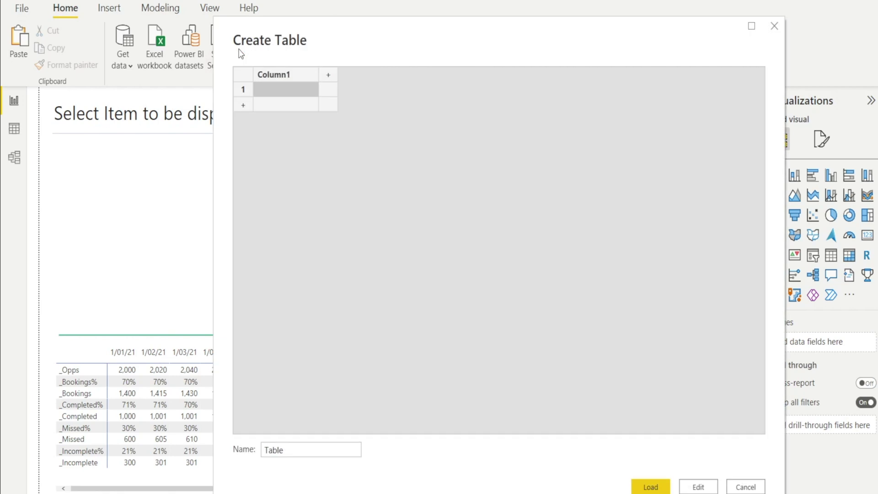
click(272, 91)
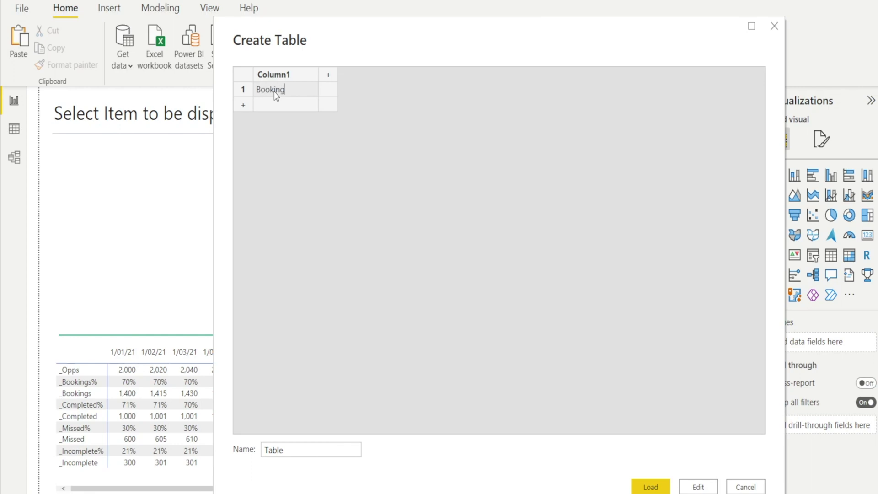
key(Return)
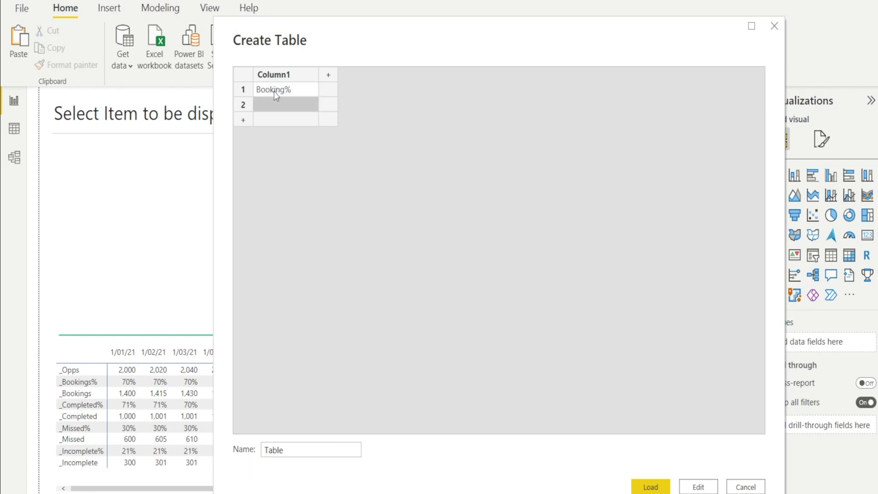
text(Completed)
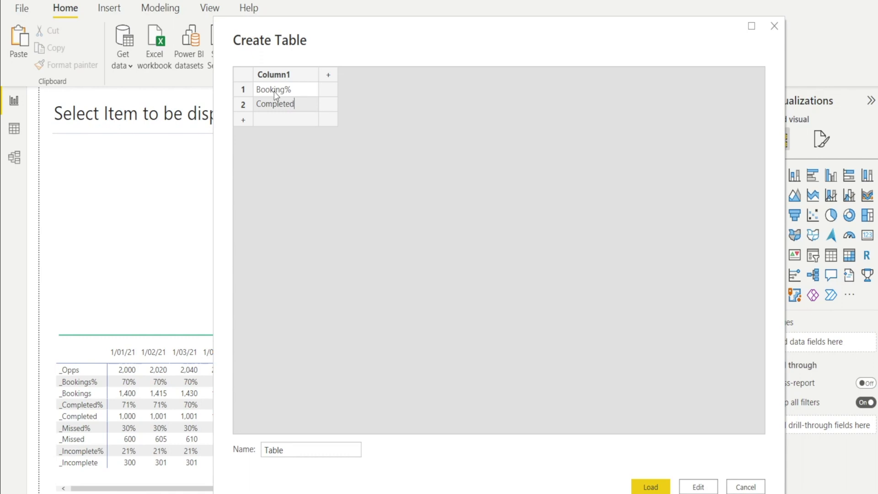
text(%)
key(Return)
text(Missed)
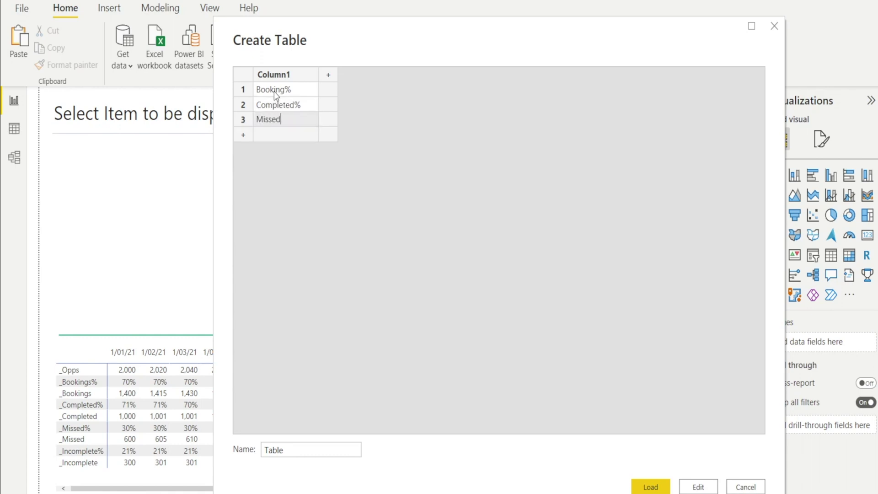
text(%)
key(Return)
text(Incomplete%)
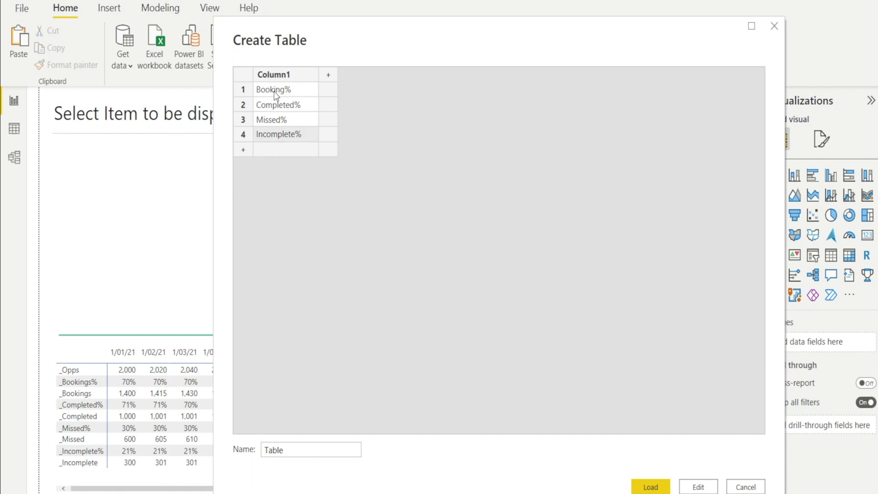
Name the table 'Independent Table' and load it into the model.
click(294, 450)
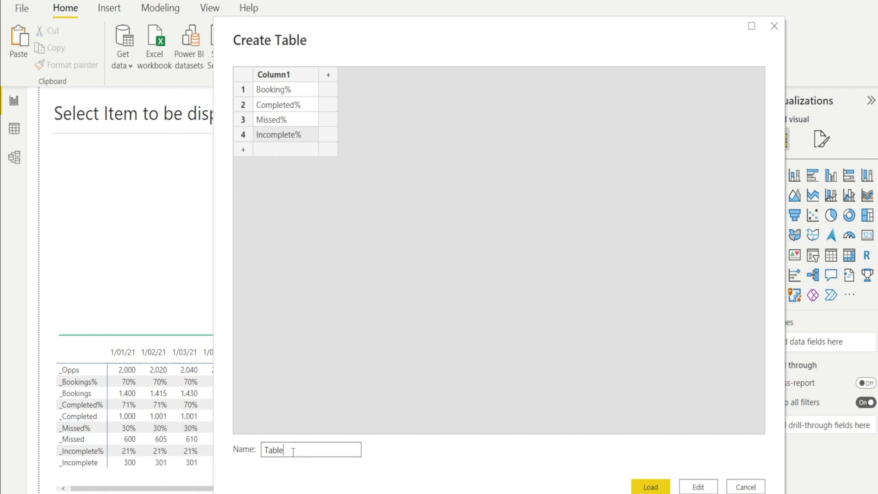
key(Home)
text(Independent)
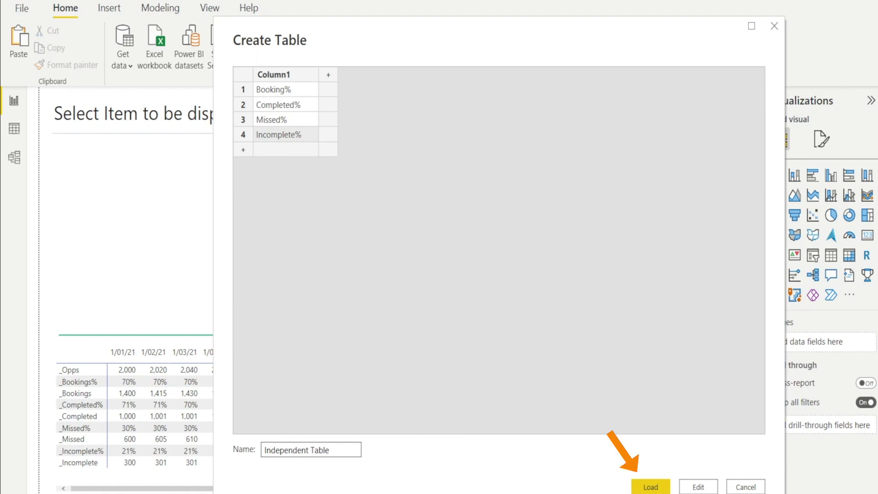
click(650, 487)
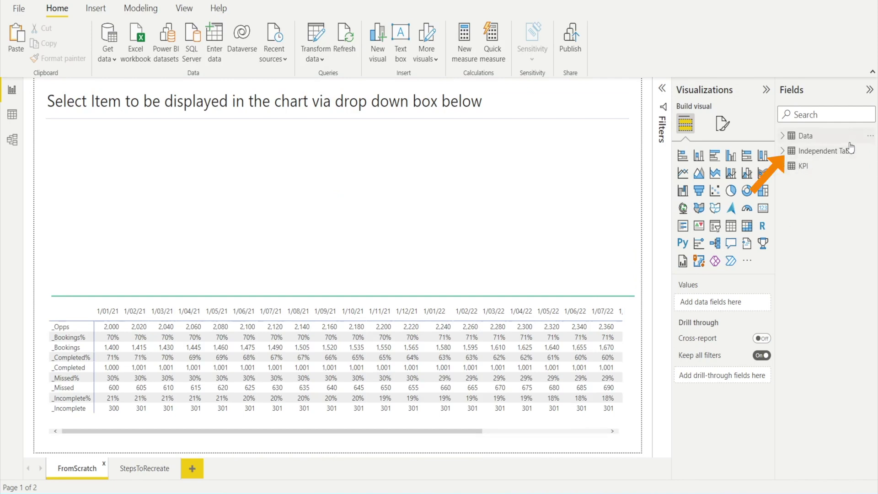
Add a table visual listing the Independent Table's Column1 values.
click(782, 151)
click(784, 153)
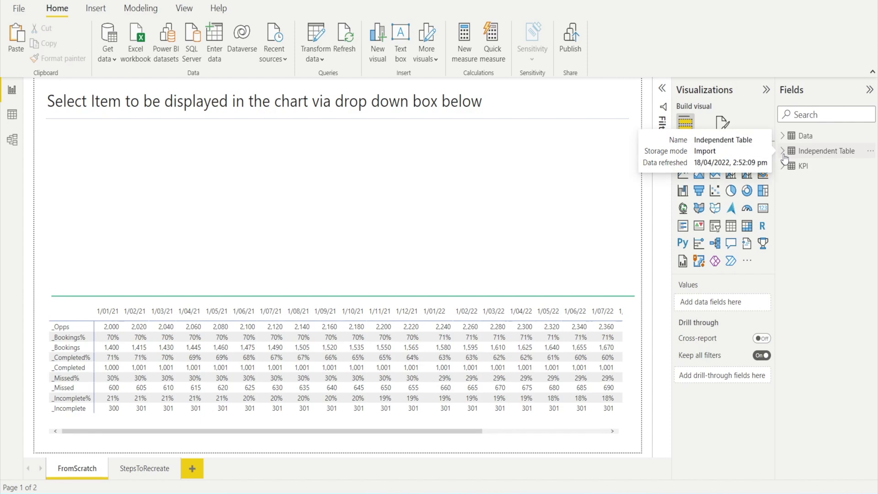
click(731, 226)
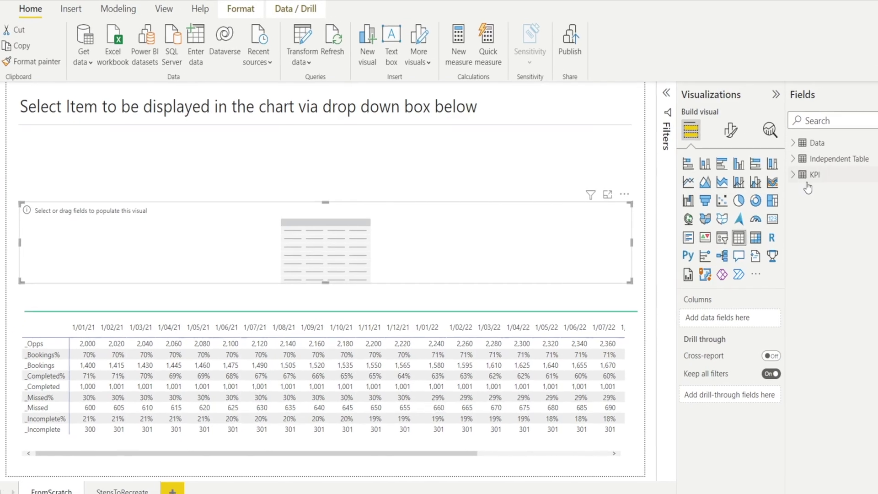
click(785, 153)
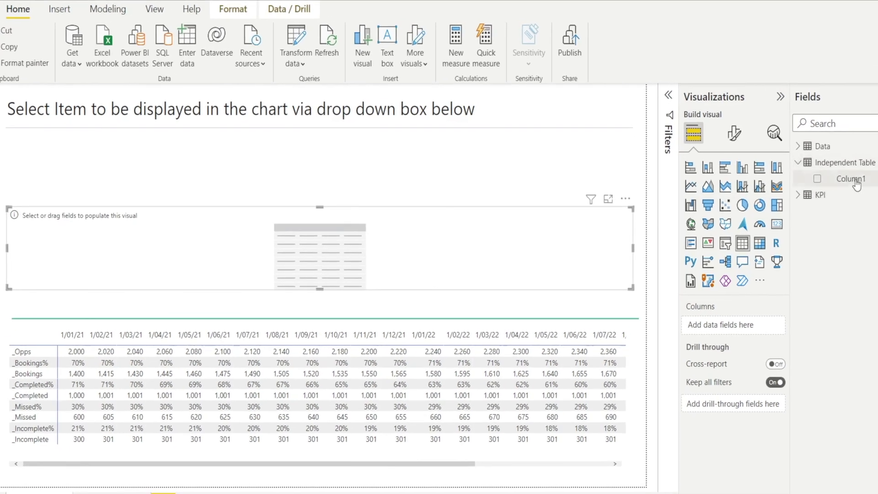
drag(857, 183, 755, 325)
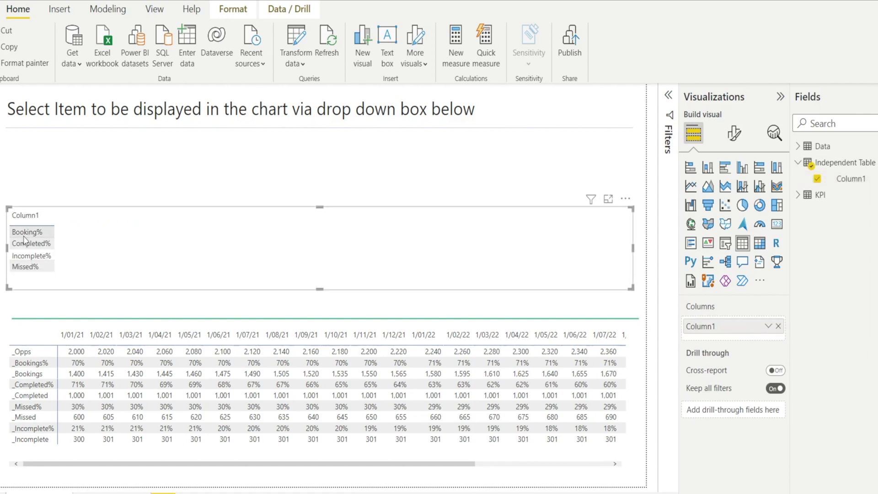
Rename Column1 to Measures.
double_click(857, 183)
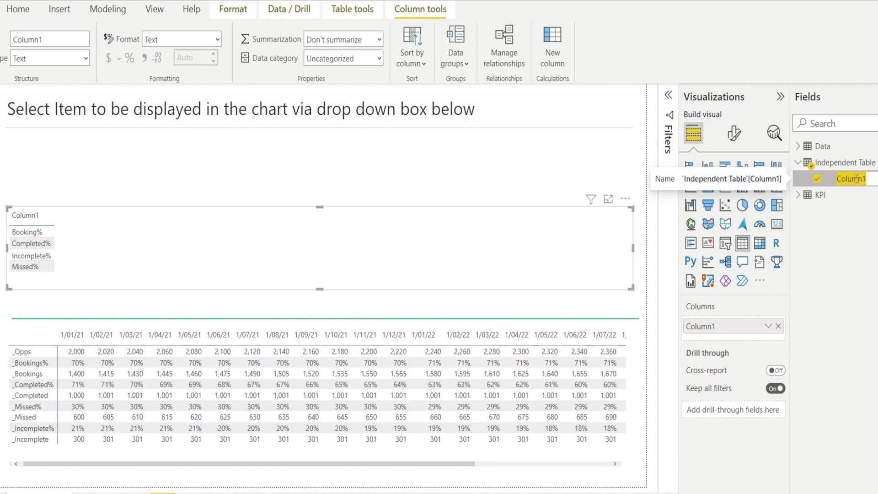
text(Measures)
key(Return)
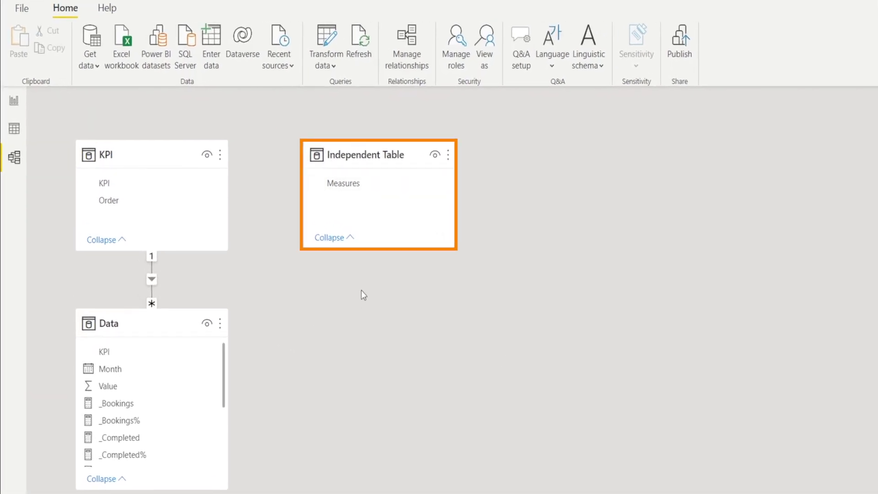
Deselect the Independent Table card in the model diagram.
click(353, 279)
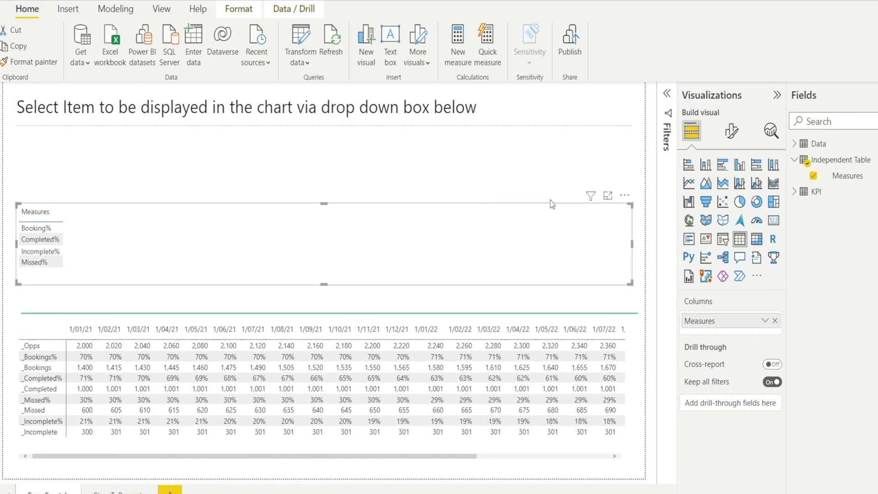
Convert the Measures table visual into a narrow dropdown slicer.
click(722, 239)
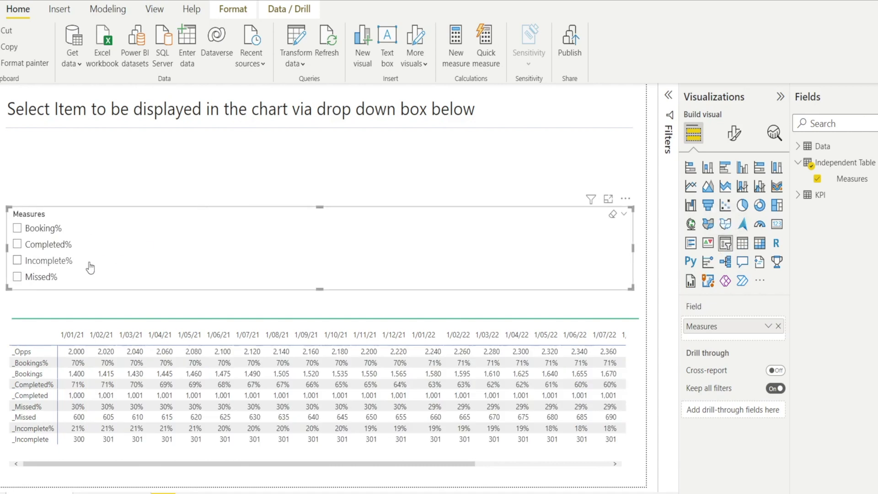
click(625, 220)
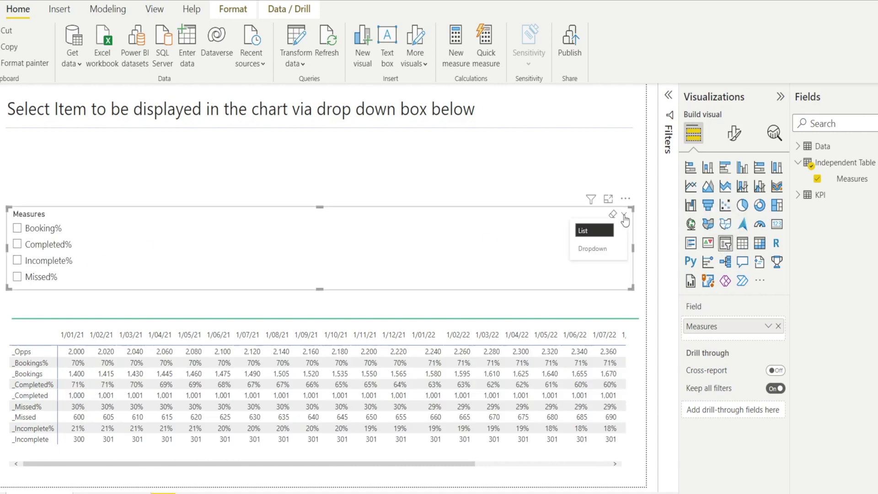
click(601, 251)
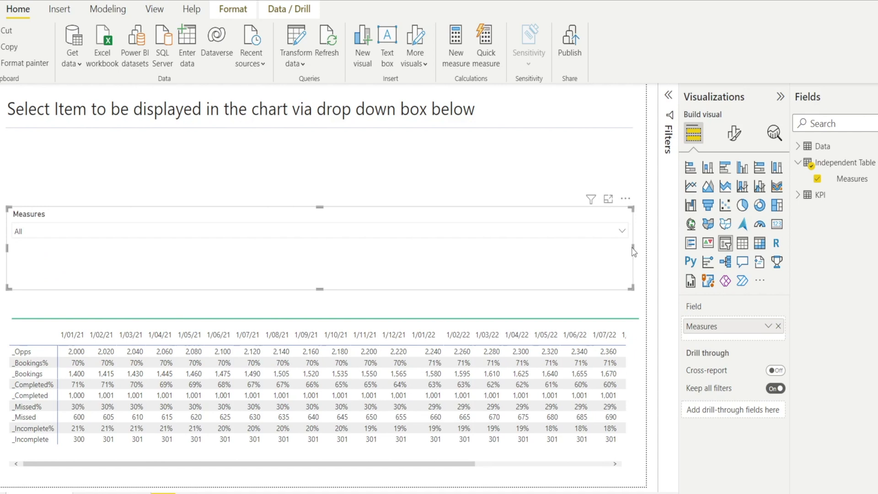
drag(633, 249, 88, 235)
click(80, 232)
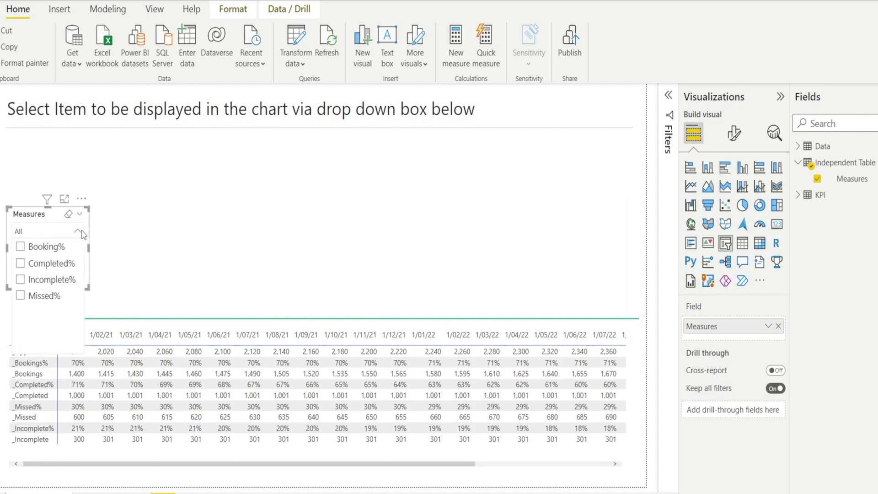
click(81, 232)
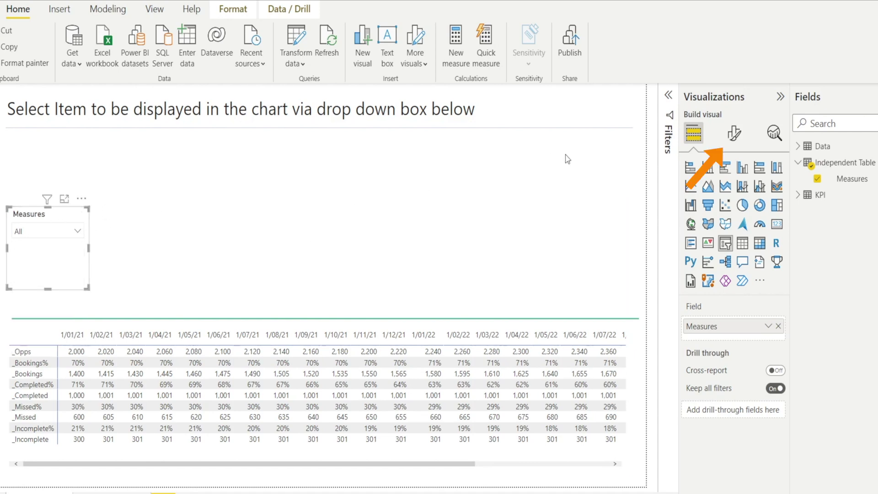
Turn on Single select in the slicer's Selection settings.
click(734, 134)
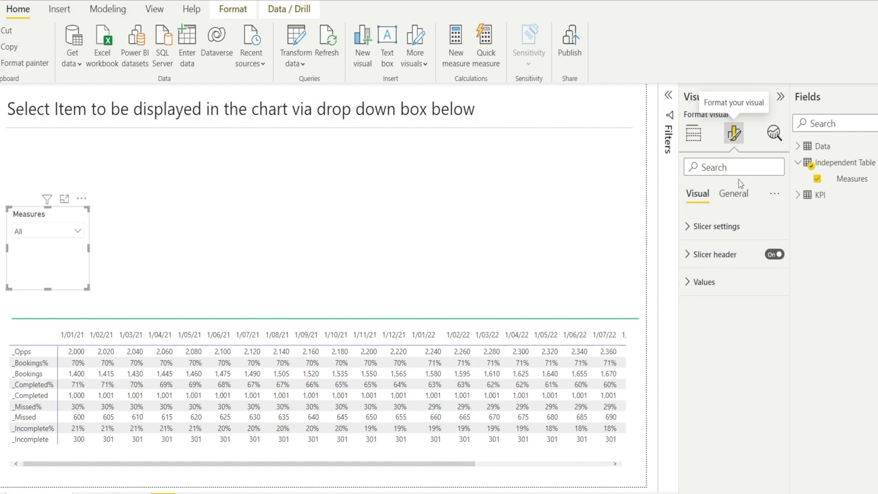
click(699, 228)
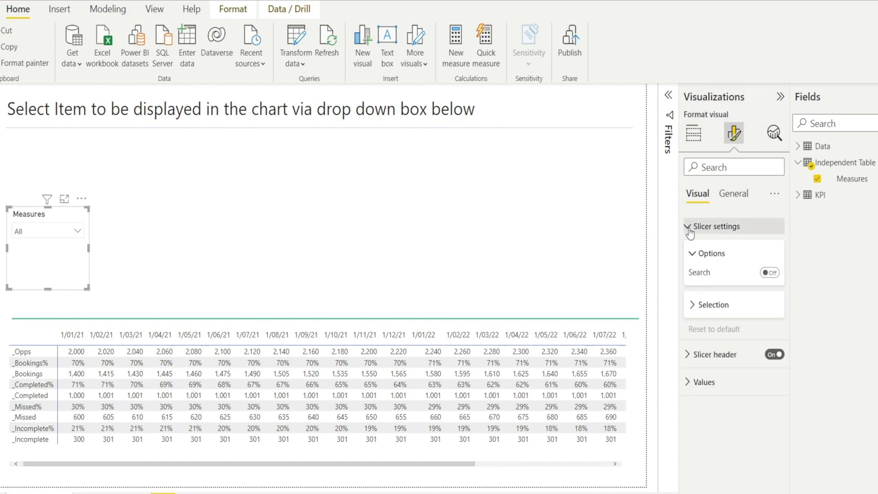
click(696, 304)
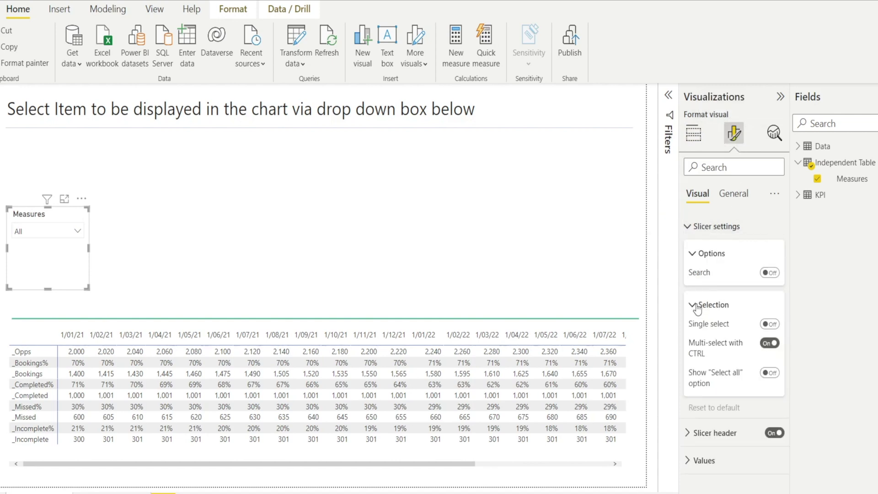
click(770, 324)
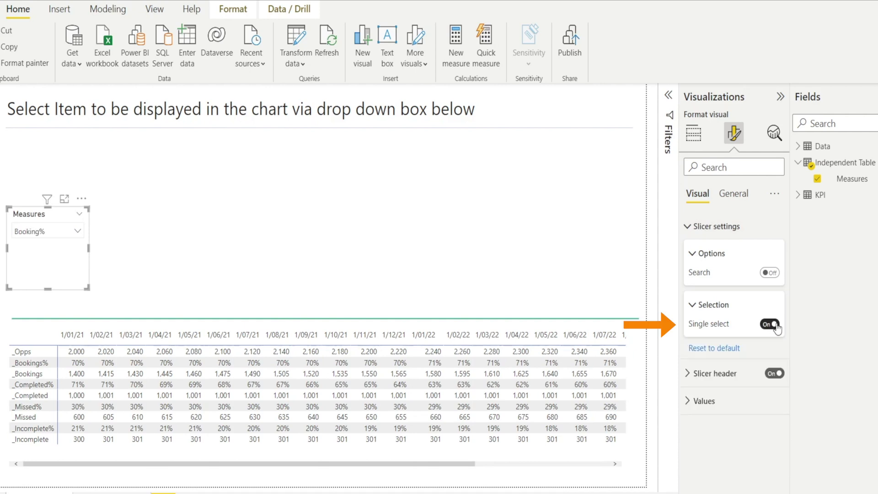
Test the slicer by choosing Completed%, then Incomplete%.
click(76, 232)
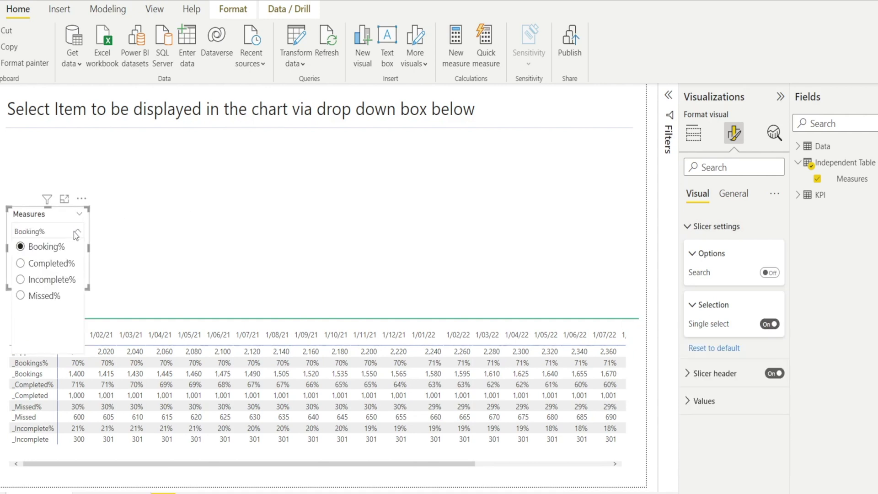
click(21, 263)
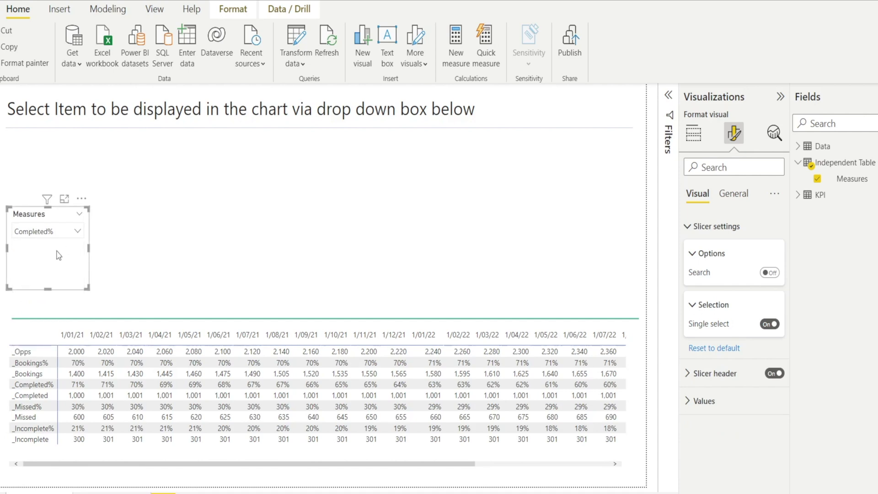
click(76, 231)
click(19, 281)
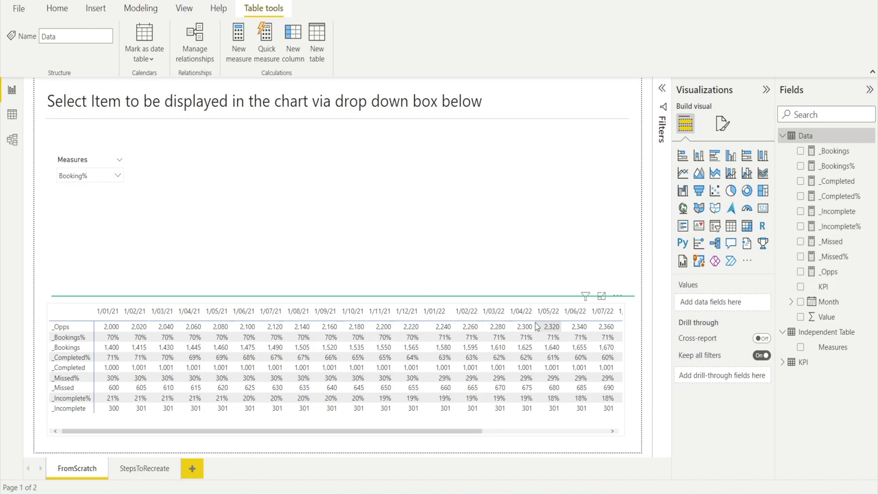
Create the _SelectedItems measure using SWITCH(TRUE(), SELECTEDVALUE('Independent Table'[Measures]) = …).
click(239, 39)
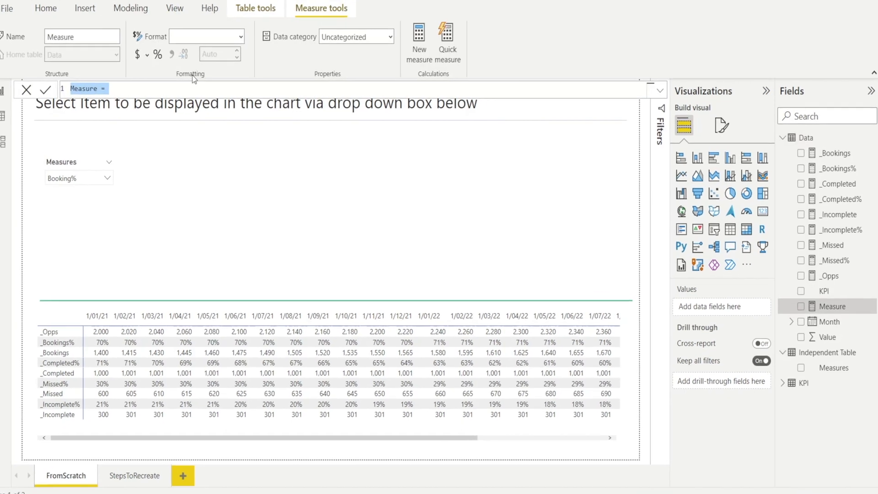
text(_SelectedItems = Switch (True(), 		SELECTEDVALUE('Independent Table'[Measures]) = "Booking%", [_Bookings%], 		SELECTEDVALUE('Independent Table'[Measures]) = "Completed%", [_Completed%], 		SELECTEDVALUE('Independent Table'[Measures]) = "Incomplete%", [_Incomplete%], 		SELECTEDVALUE('Independent Table'[Measures]) = "Missed%", [_Missed%]))
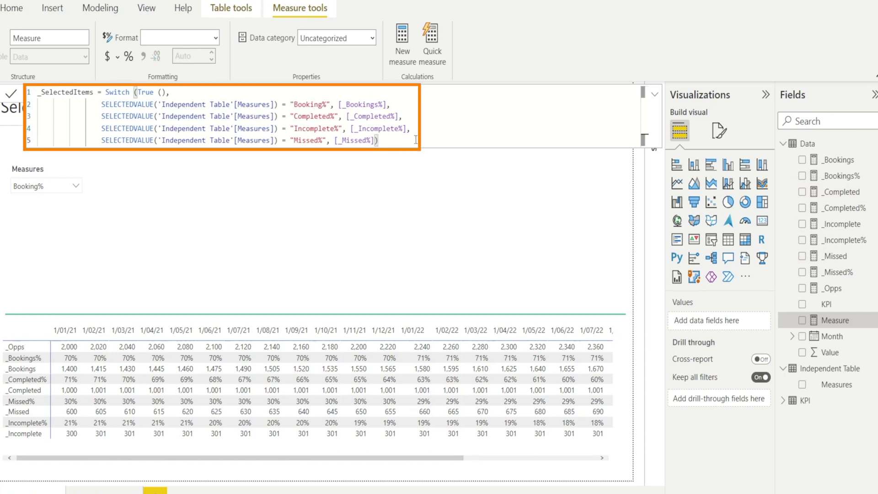
click(12, 97)
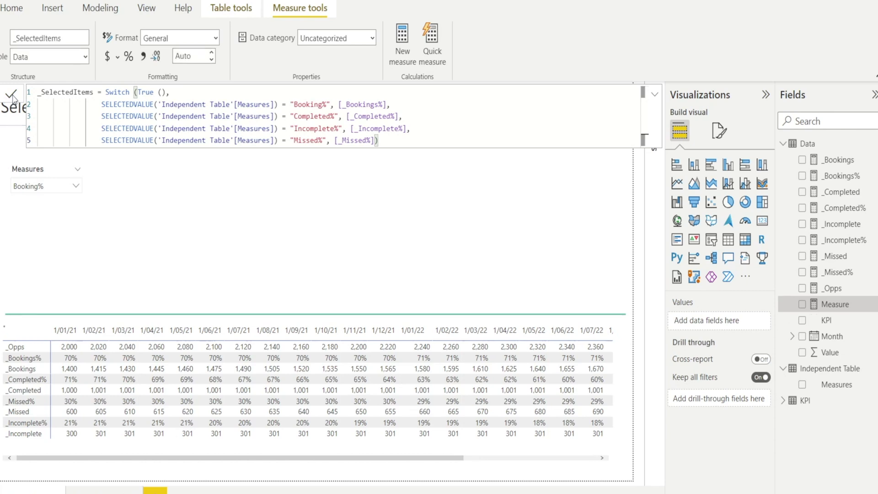
click(131, 202)
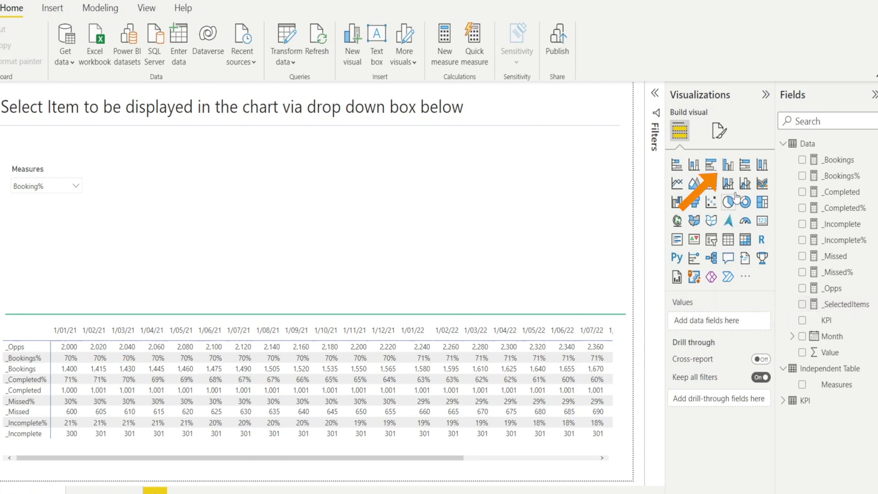
Insert a clustered column chart plotting _SelectedItems by Month.
click(728, 165)
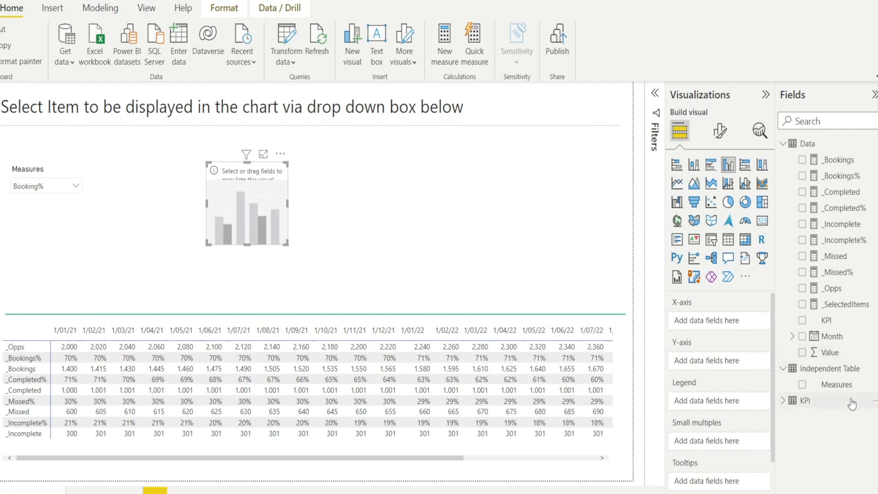
mouse_move(841, 304)
mouse_down()
mouse_move(775, 360)
mouse_move(741, 430)
mouse_move(761, 371)
mouse_move(746, 363)
mouse_up()
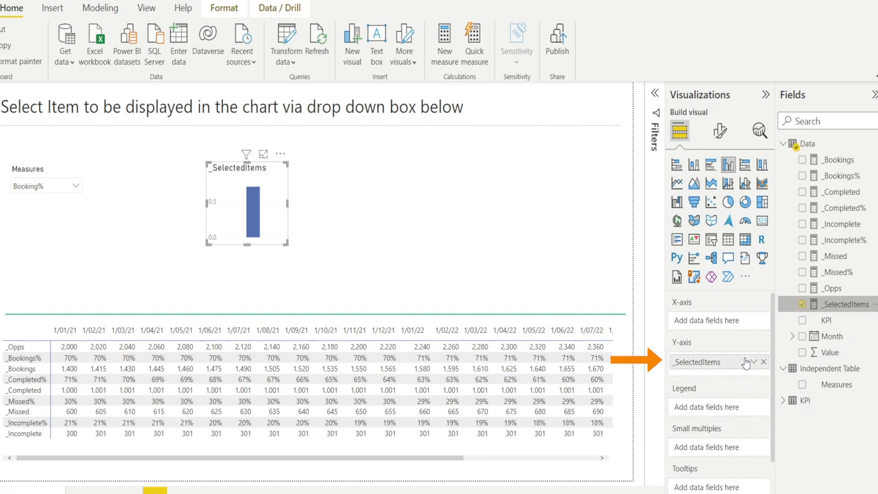
click(798, 121)
text(dat)
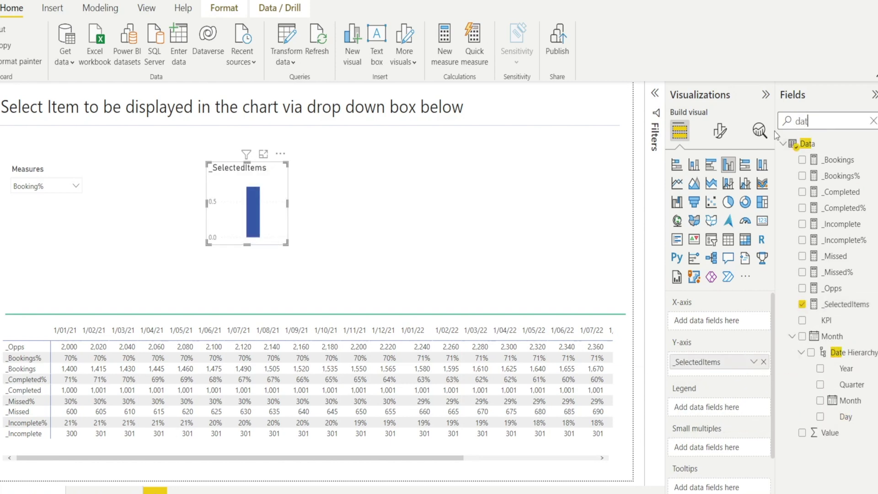
text(e)
click(846, 176)
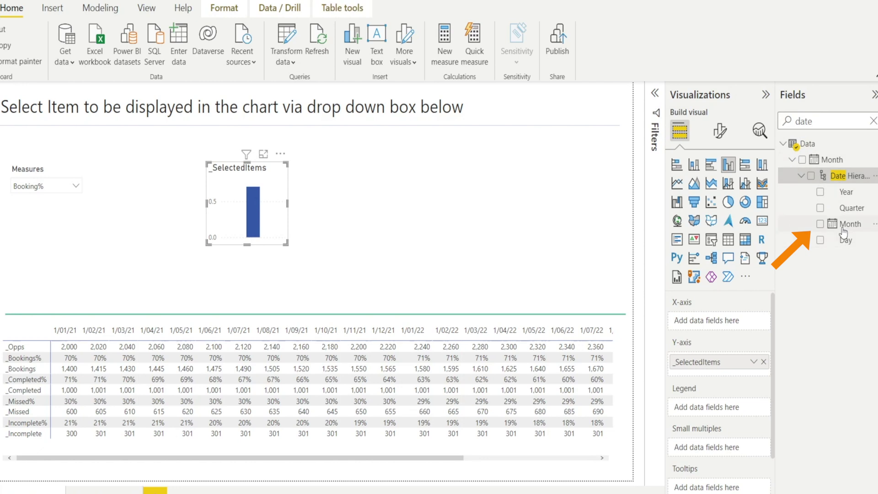
drag(843, 228, 758, 318)
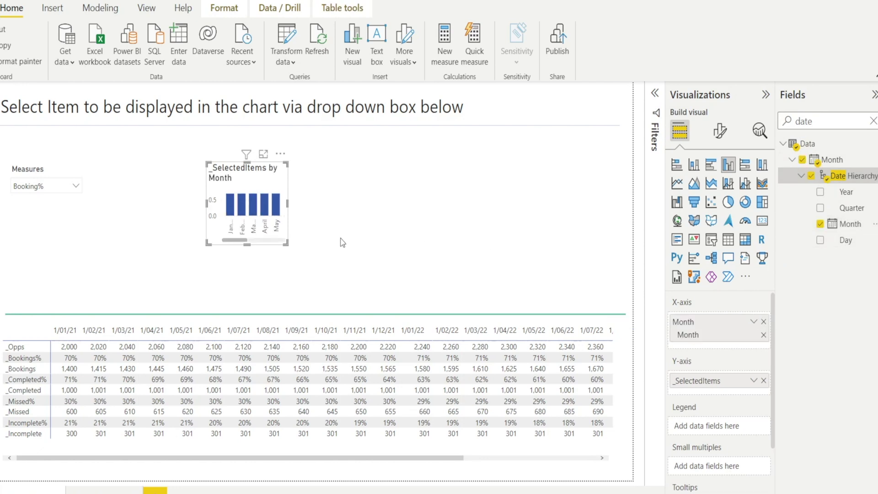
Enlarge the chart beside the slicer and split columns by Year into 2021 and 2022.
drag(288, 204, 627, 204)
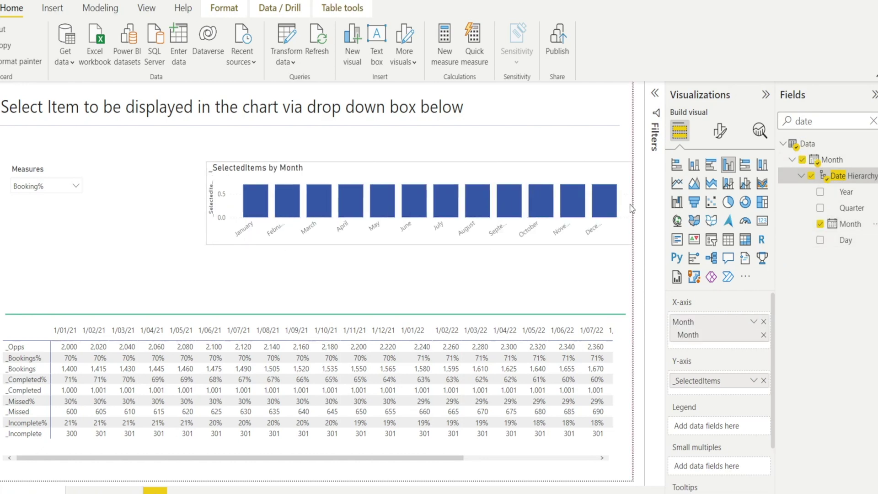
drag(416, 245, 416, 310)
drag(409, 170, 350, 144)
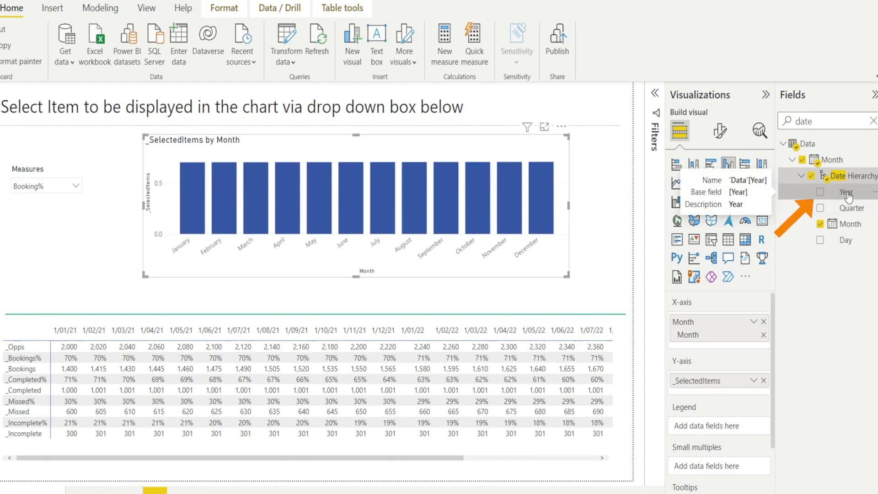
drag(847, 195, 746, 434)
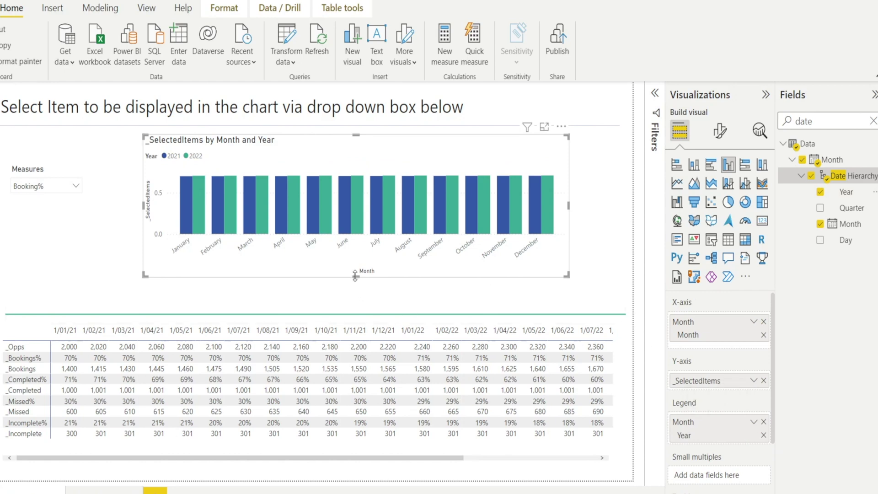
drag(356, 276, 356, 303)
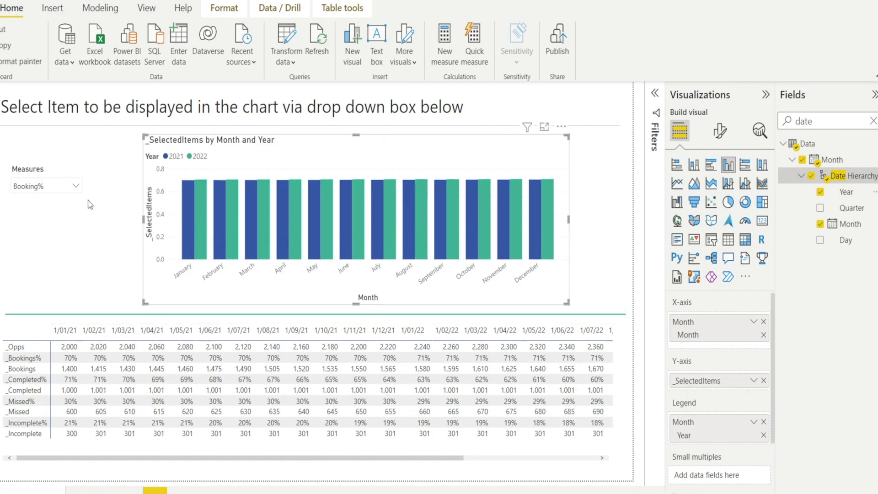
Set the Measures slicer to Completed%, then Incomplete%, and finally Missed%.
click(76, 188)
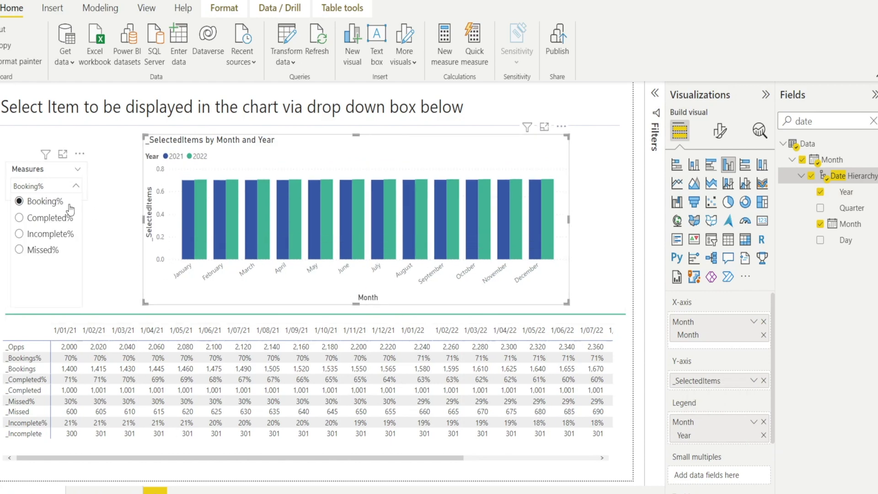
click(24, 221)
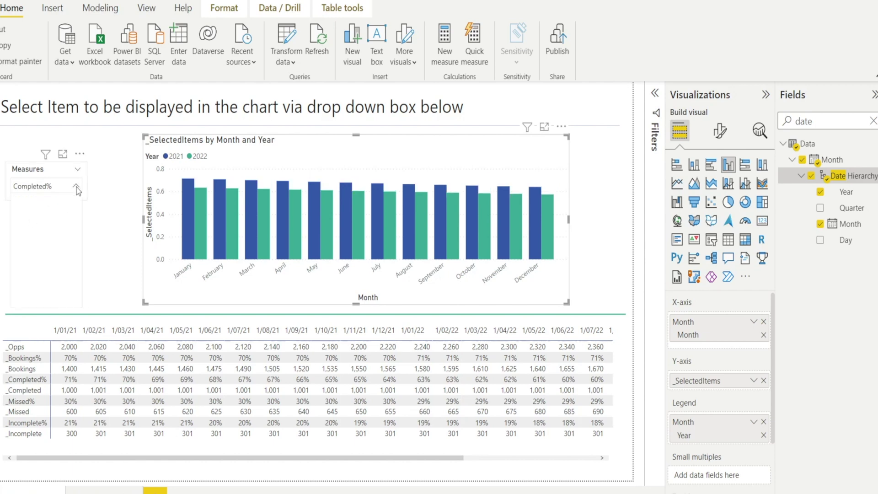
click(76, 188)
click(28, 234)
click(76, 186)
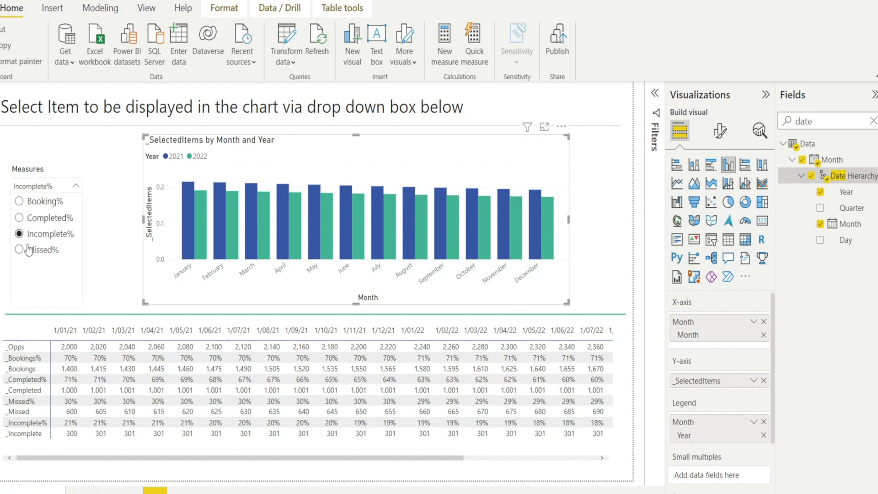
click(28, 250)
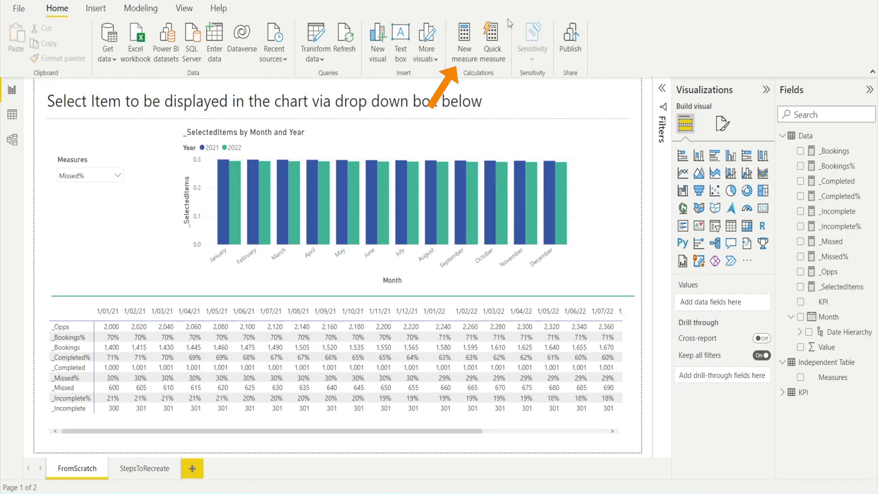
Create _DynamicTitle returning "Year on Year Comparison of Selected Measure : " plus the selection, blank if none.
click(470, 46)
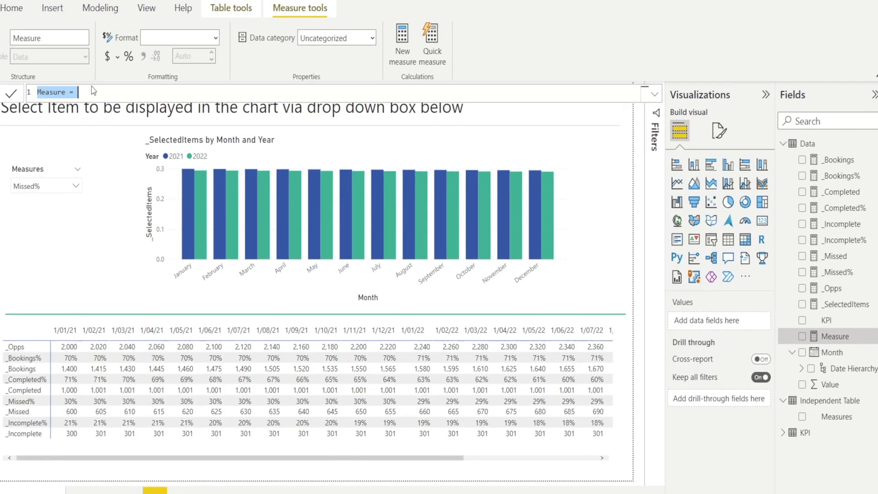
text(_DynamicTitle = IF(isBlank(SELECTEDVALUE('Independent Table'[Measures])) 			,"" 			, "Year on Year Comparison of Selected Measure : " & SelectedValue('Independent Table'[Measures])))
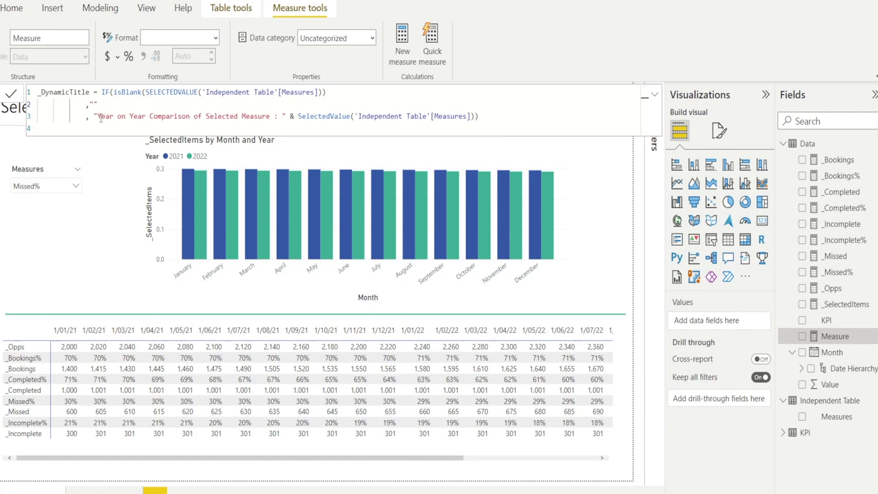
drag(101, 119, 287, 119)
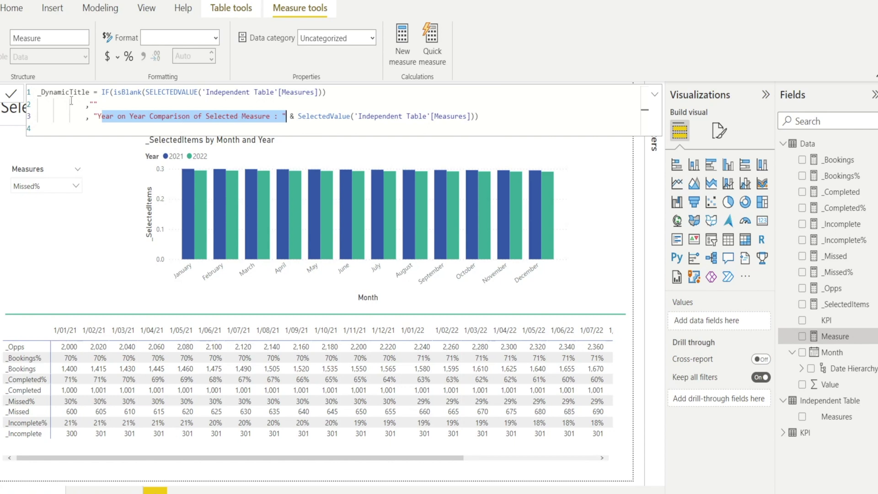
click(10, 96)
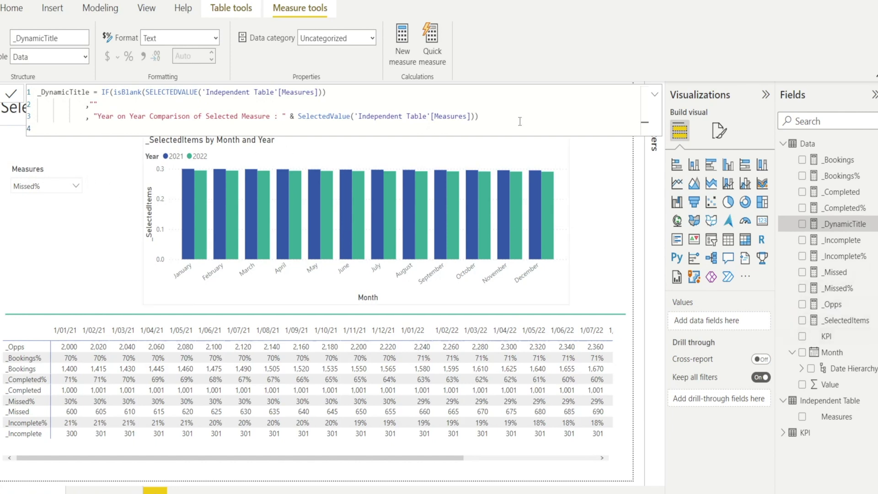
click(520, 158)
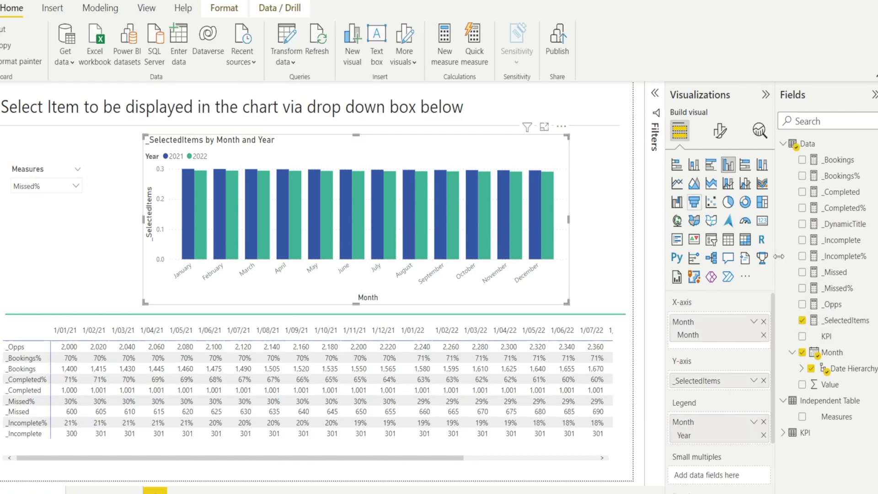
Set the chart's title text to the _DynamicTitle field value.
click(720, 132)
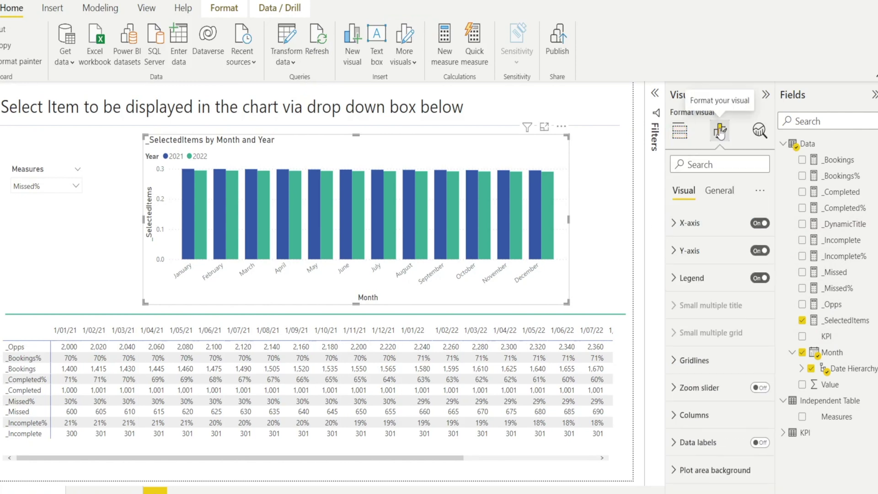
click(720, 203)
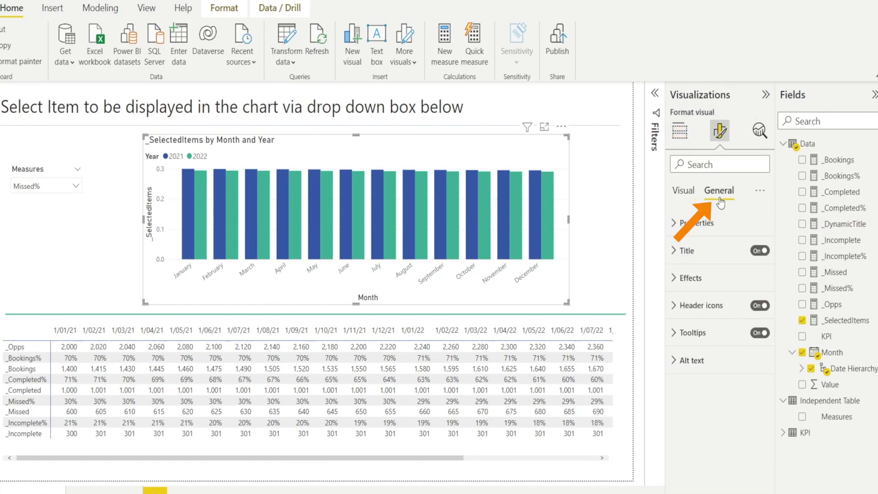
click(677, 252)
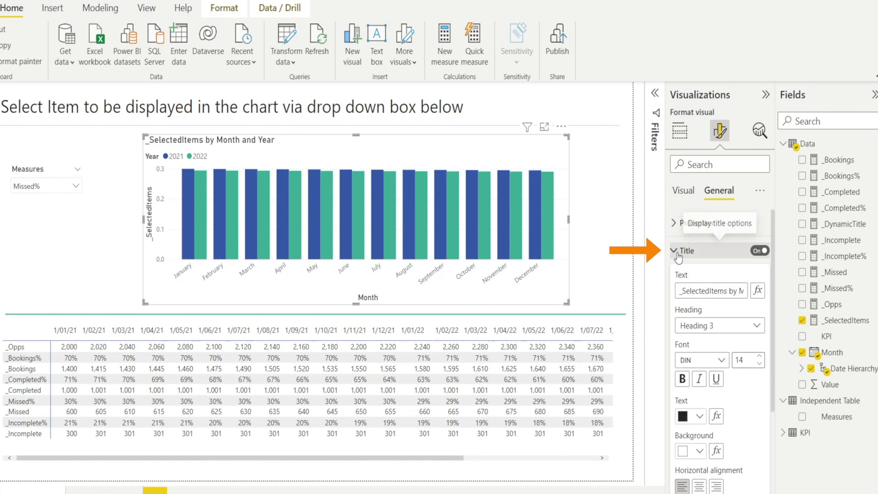
click(758, 290)
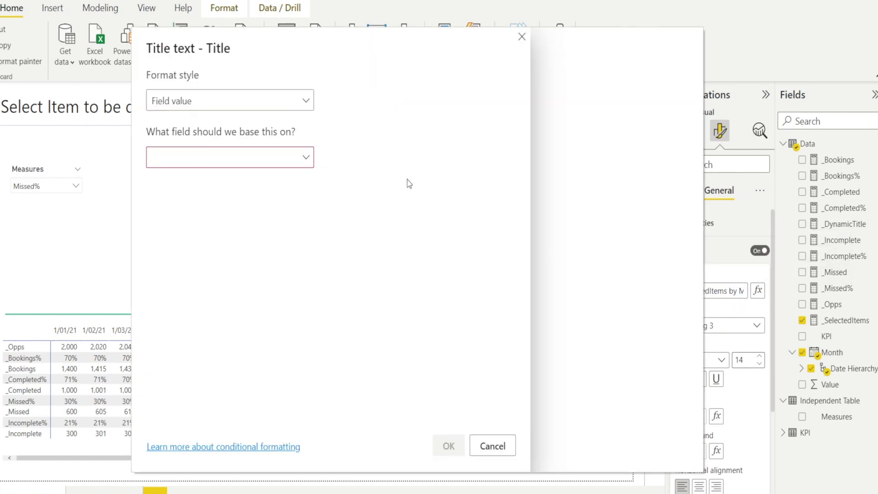
click(310, 164)
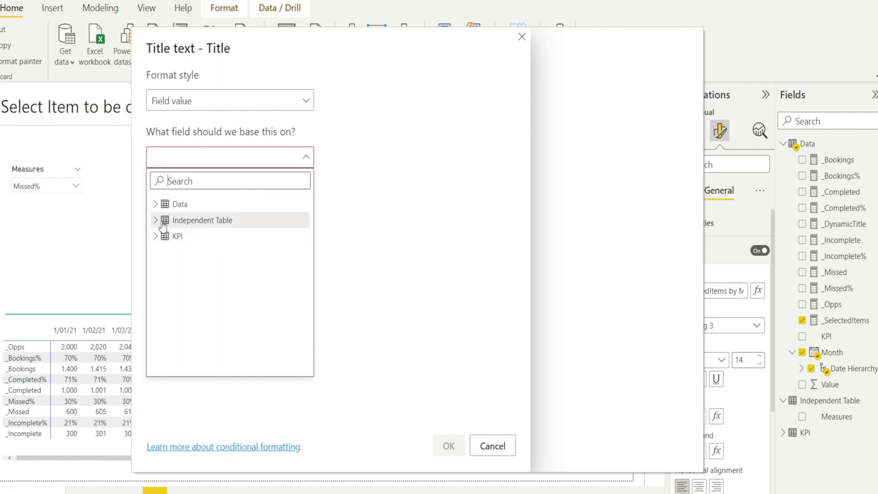
text(_dy)
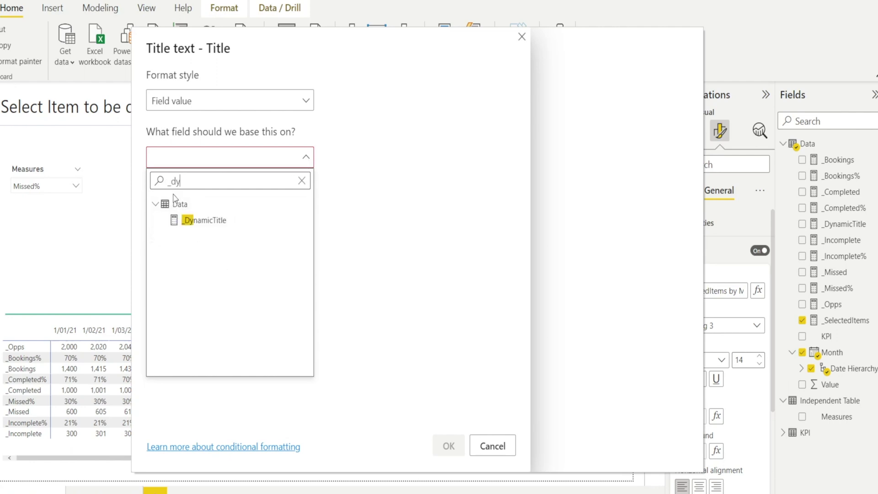
click(194, 221)
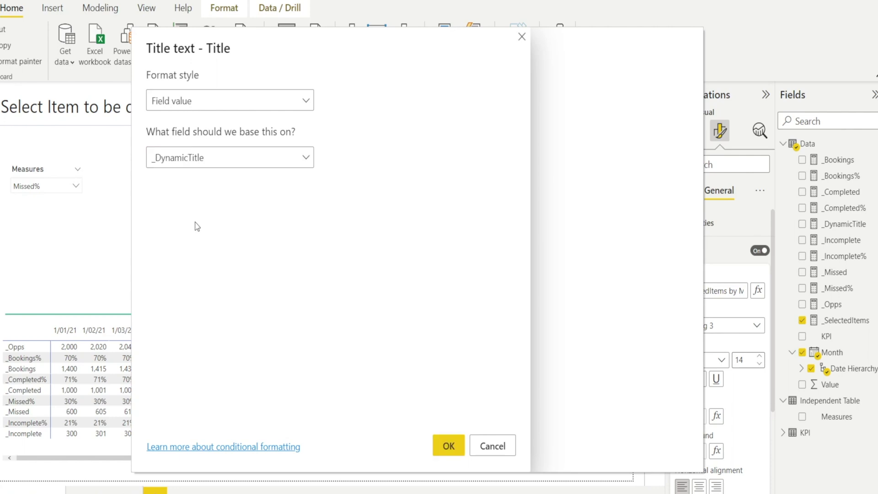
click(453, 448)
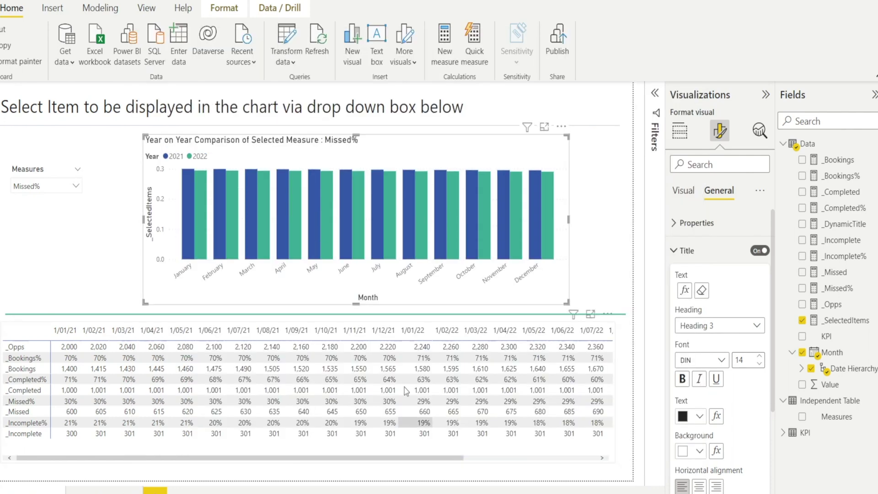
Cycle the Measures slicer through Booking%, Completed%, Incomplete% and Missed% to check the chart title updates.
click(76, 186)
click(28, 205)
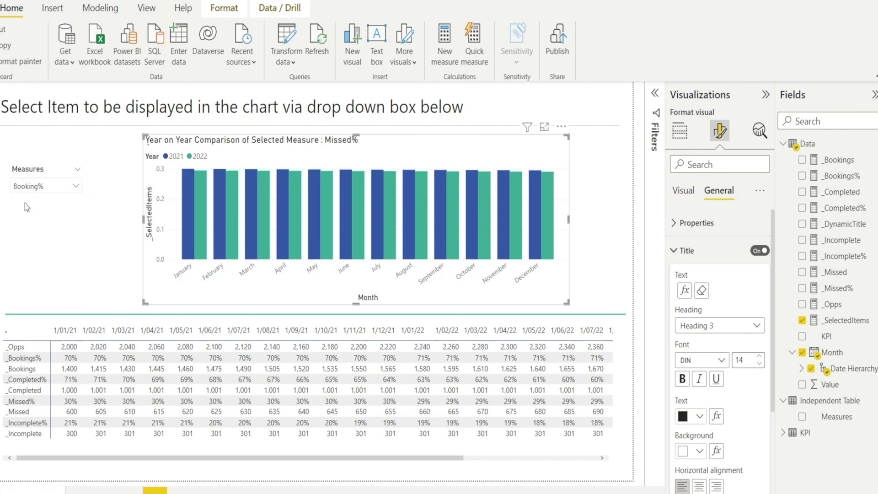
click(25, 217)
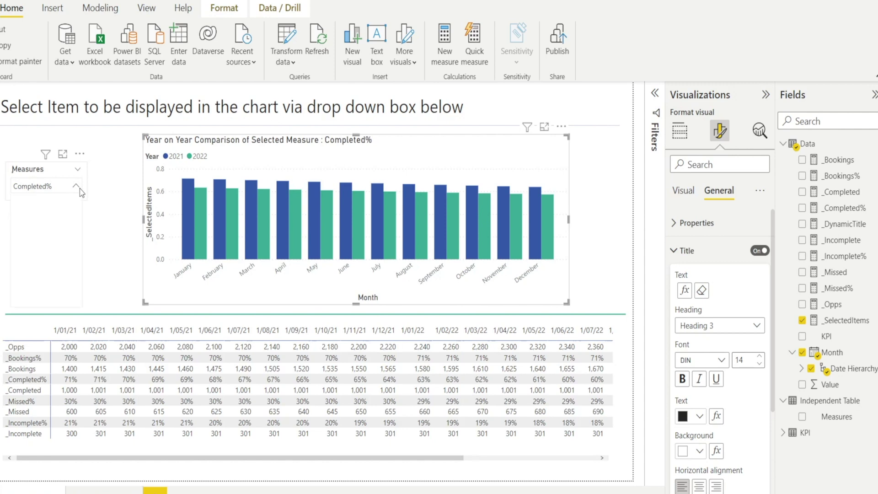
click(19, 234)
click(75, 190)
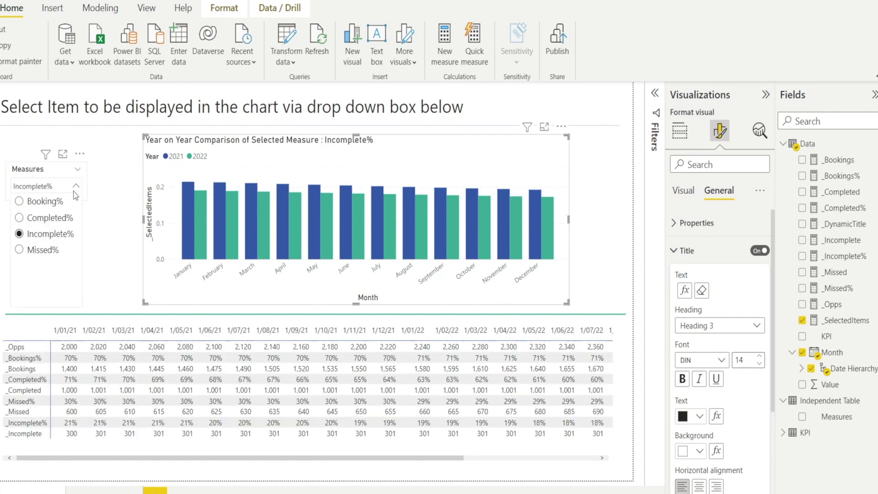
click(31, 247)
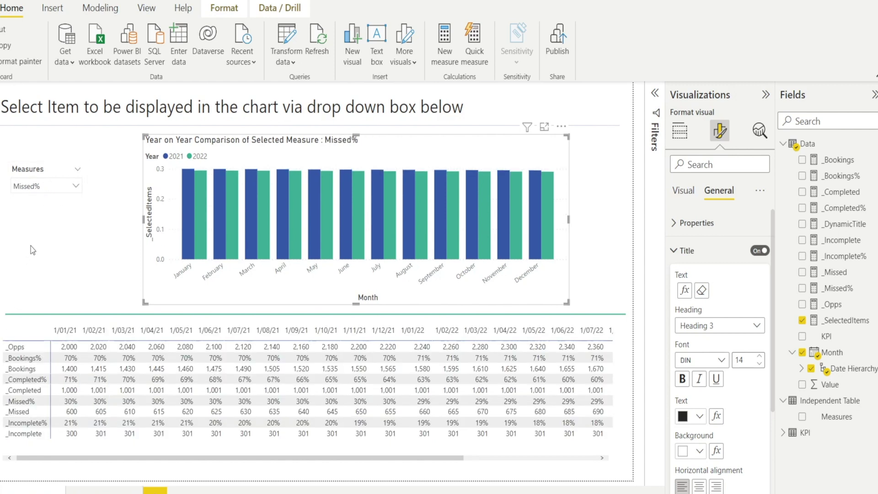
click(114, 220)
click(76, 187)
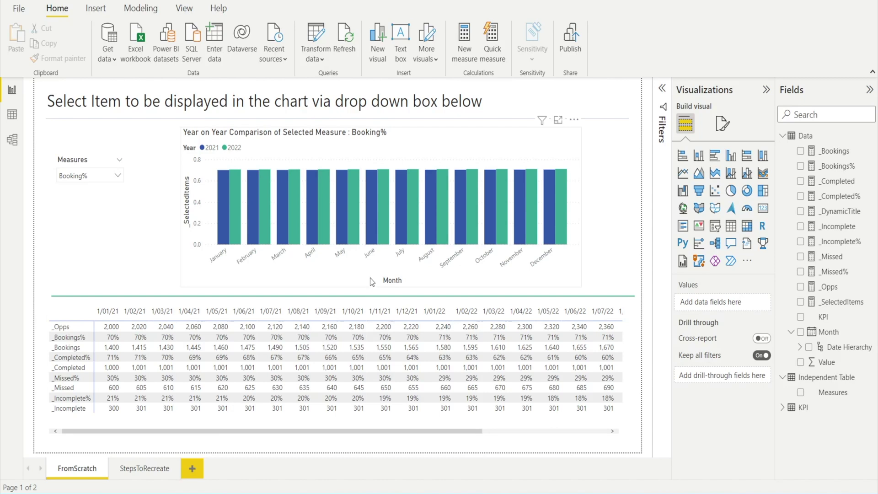
Turn off the Month title on the column chart's X-axis.
click(477, 148)
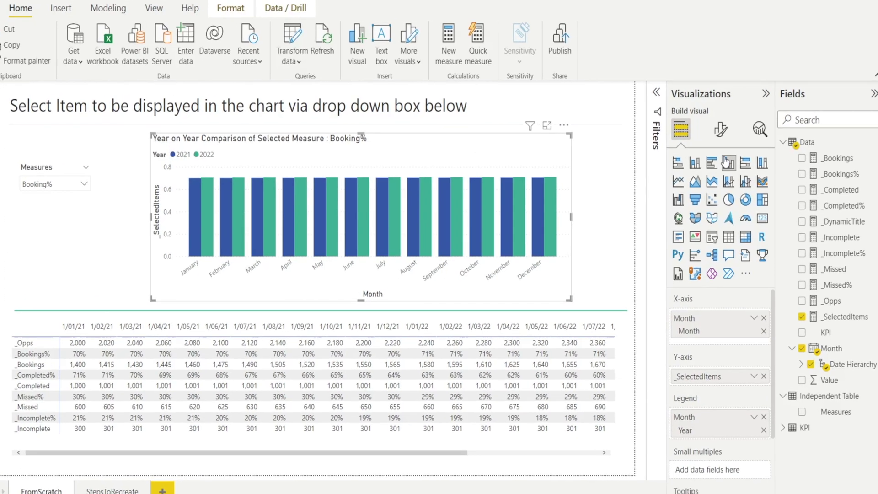
click(722, 131)
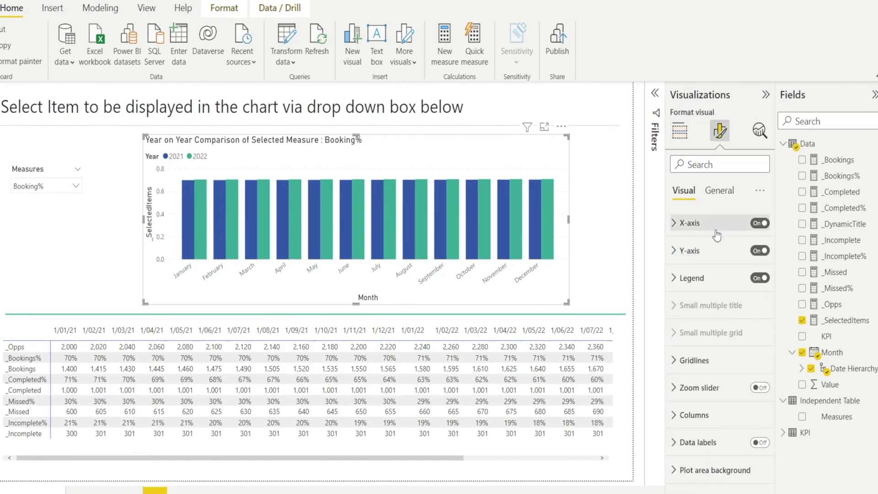
click(673, 223)
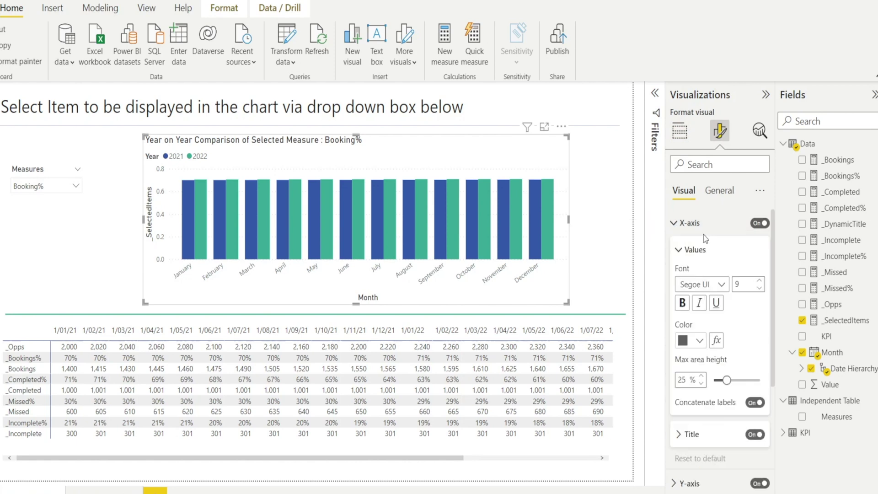
click(754, 435)
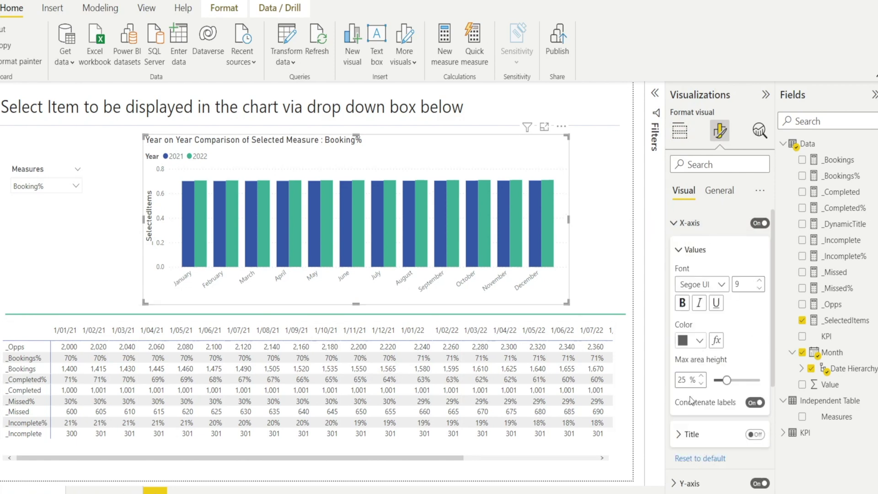
Turn off the _SelectedItems Y-axis title and show data labels on the columns.
scroll(690, 412, down, 1)
click(676, 439)
scroll(745, 470, down, 3)
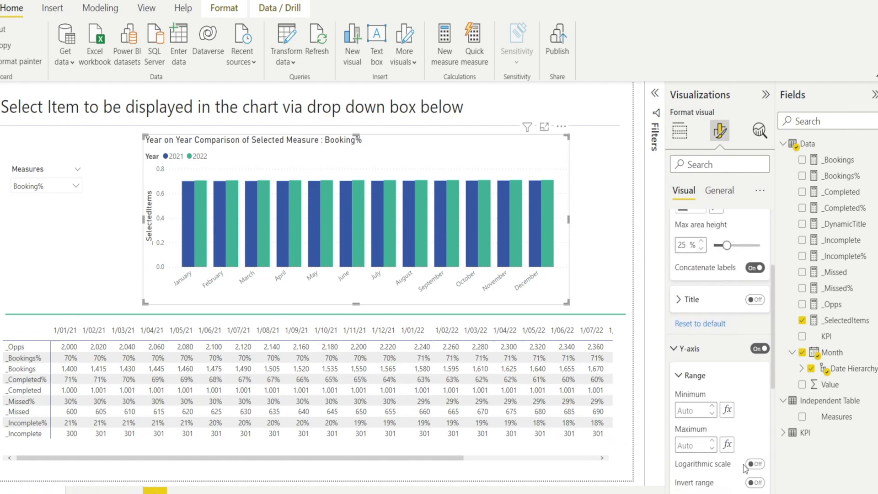
scroll(745, 466, down, 1)
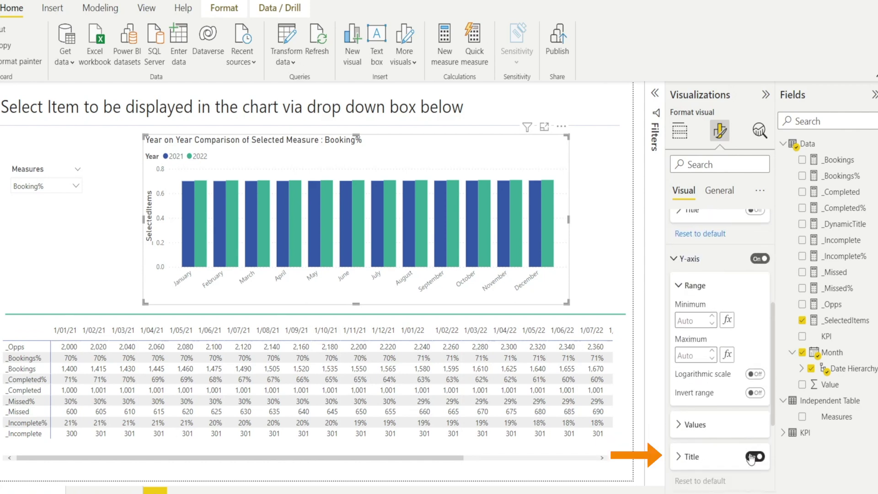
click(750, 456)
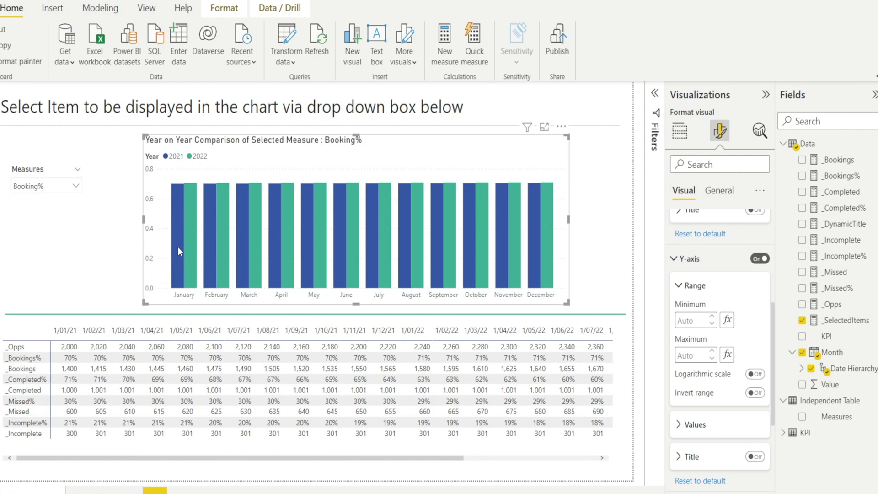
mouse_move(178, 247)
scroll(707, 417, down, 2)
scroll(706, 417, down, 3)
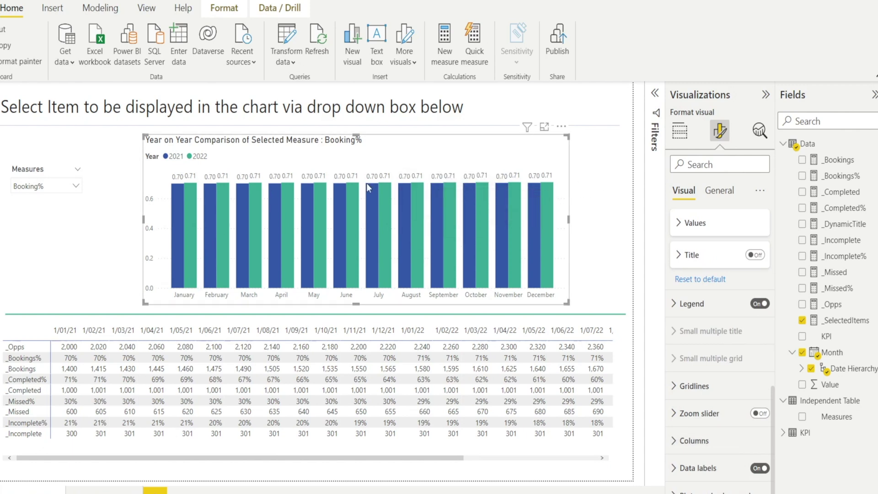
Format the _SelectedItems measure as a percentage with 0 decimal places.
click(846, 321)
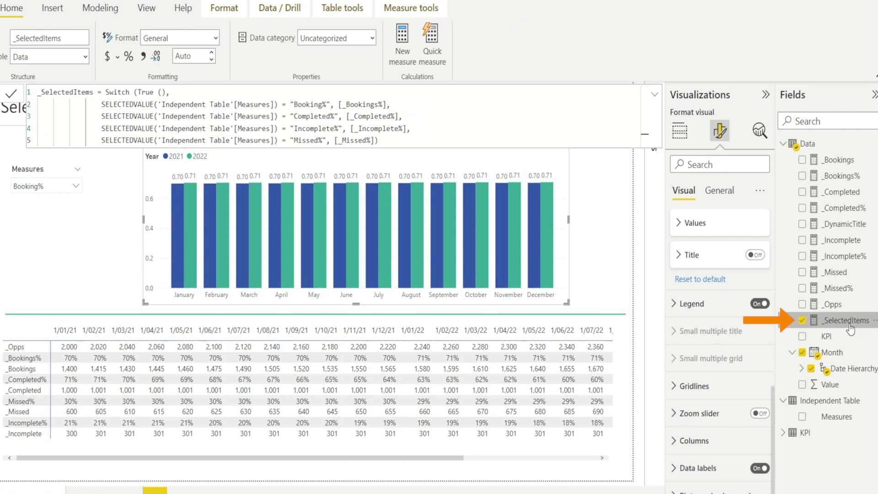
click(131, 59)
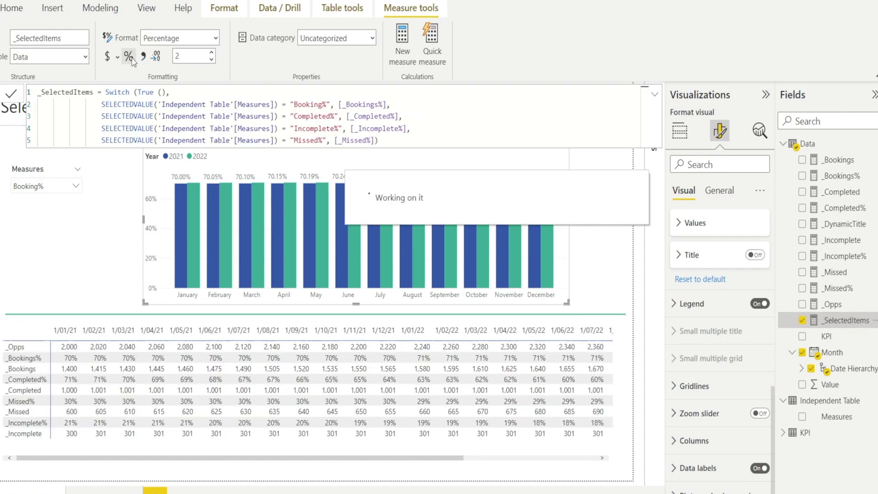
click(195, 55)
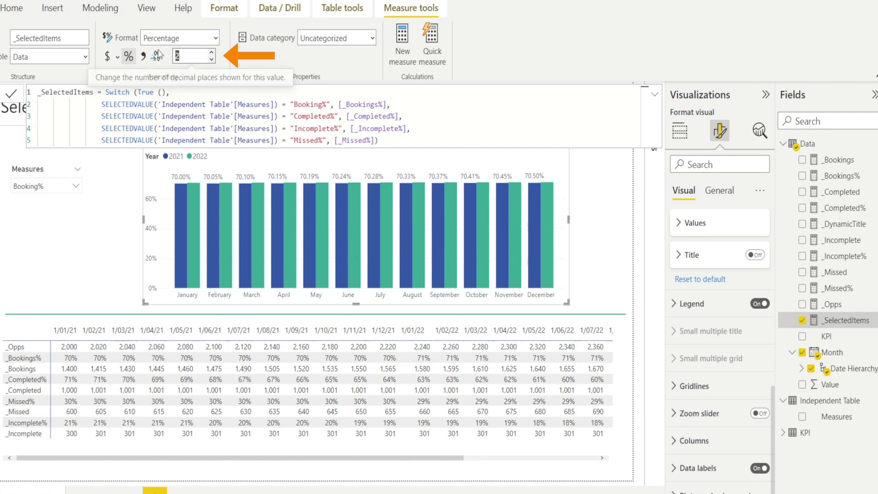
key(Return)
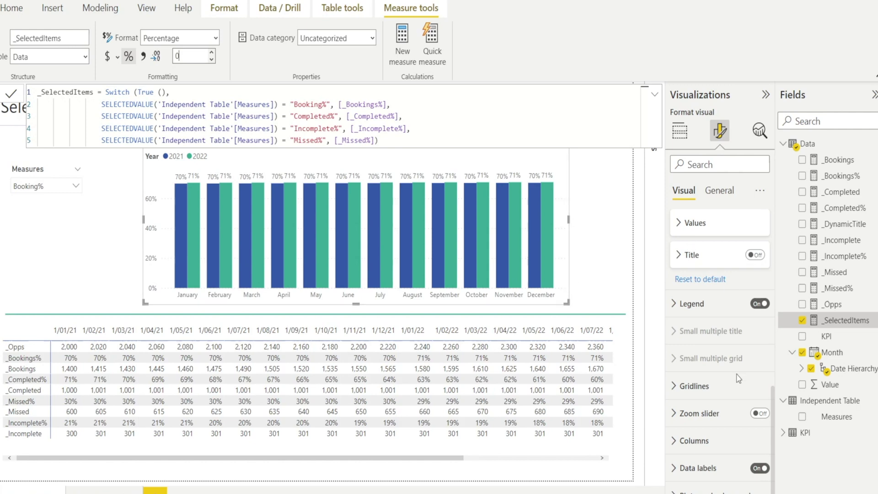
Hide the column chart's Y-axis.
scroll(737, 381, up, 4)
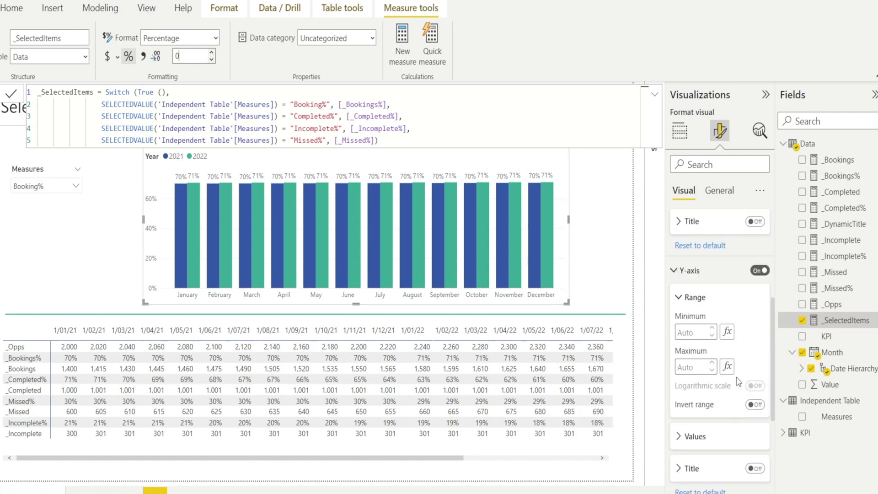
scroll(725, 275, up, 2)
scroll(726, 316, down, 4)
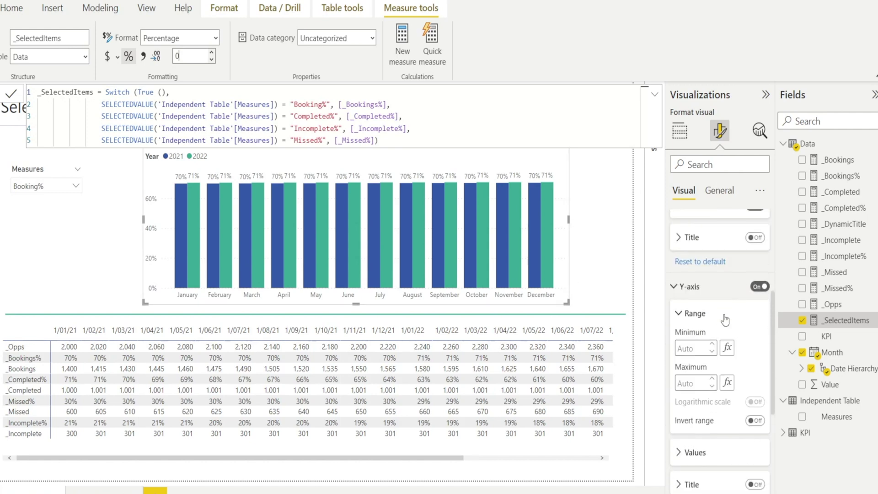
click(757, 284)
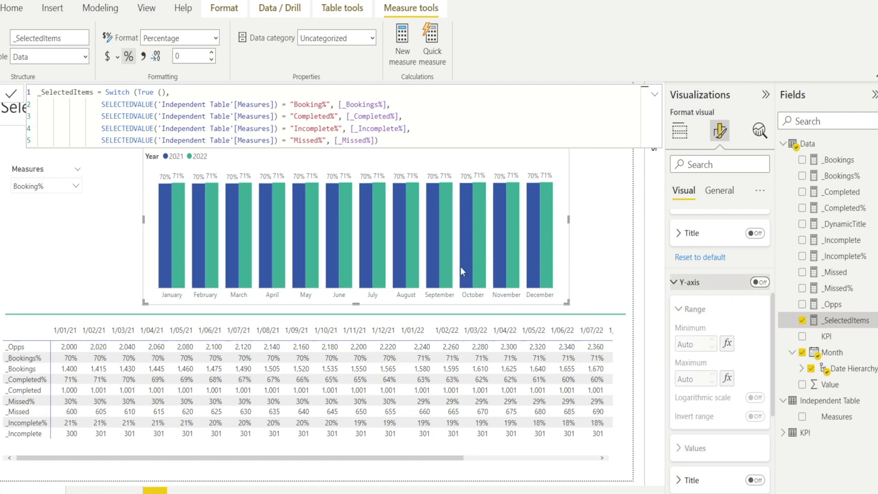
click(130, 245)
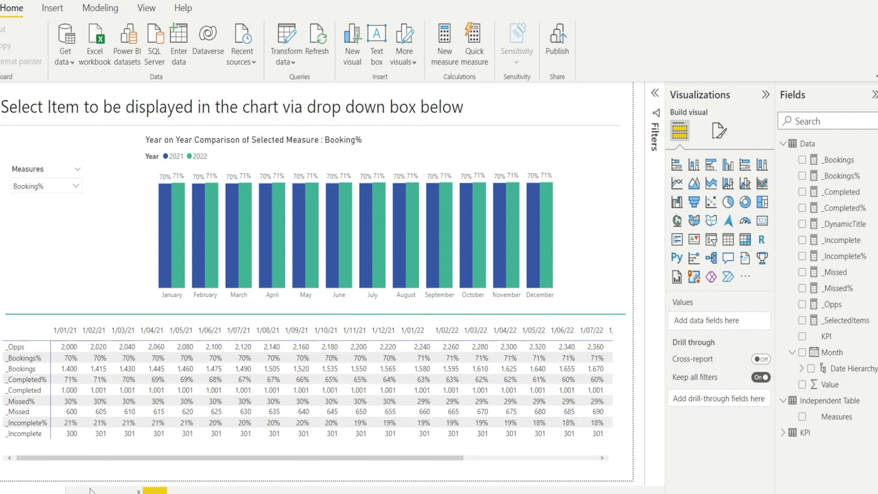
Switch the Measures slicer from Completed% to Incomplete% so the chart shows Incomplete% year on year.
click(29, 175)
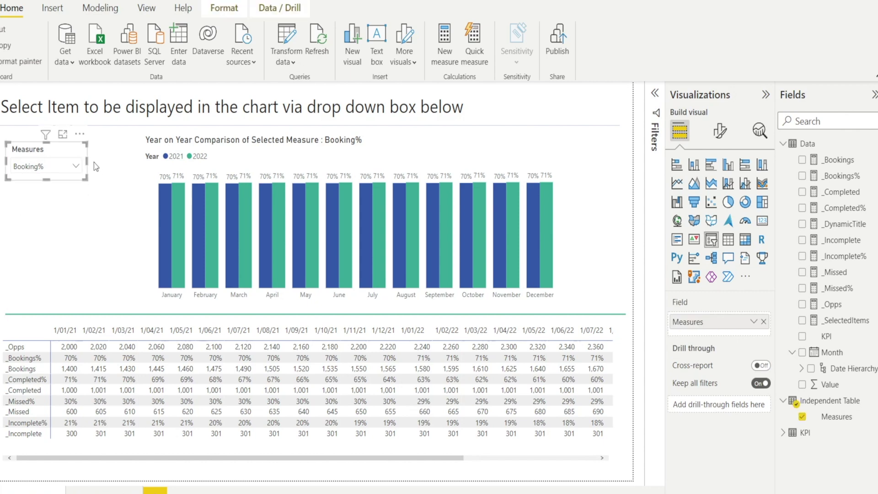
click(76, 167)
click(30, 201)
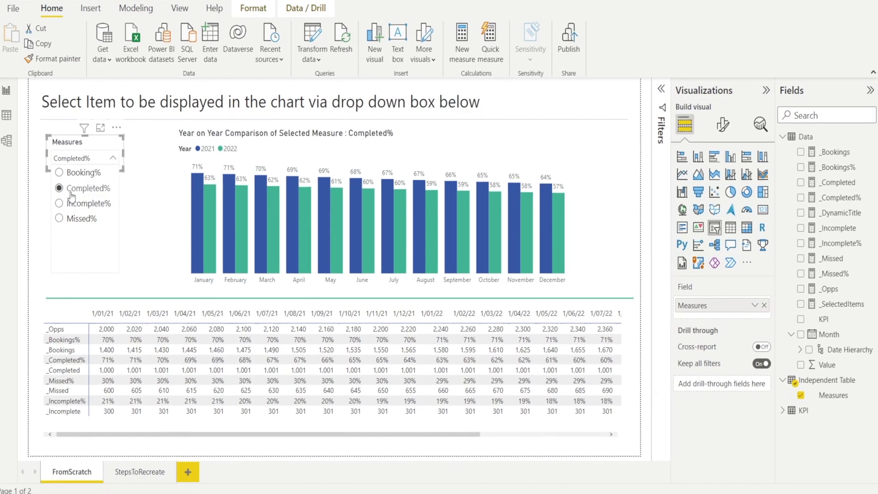
click(72, 203)
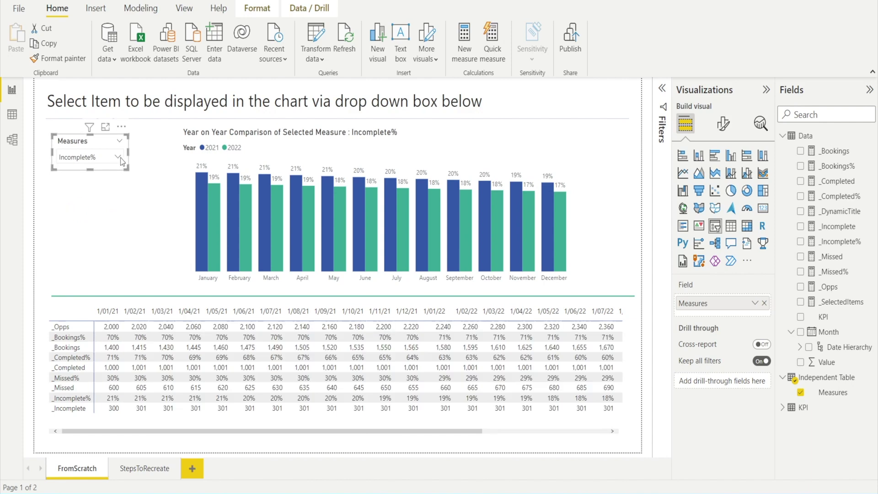
click(119, 158)
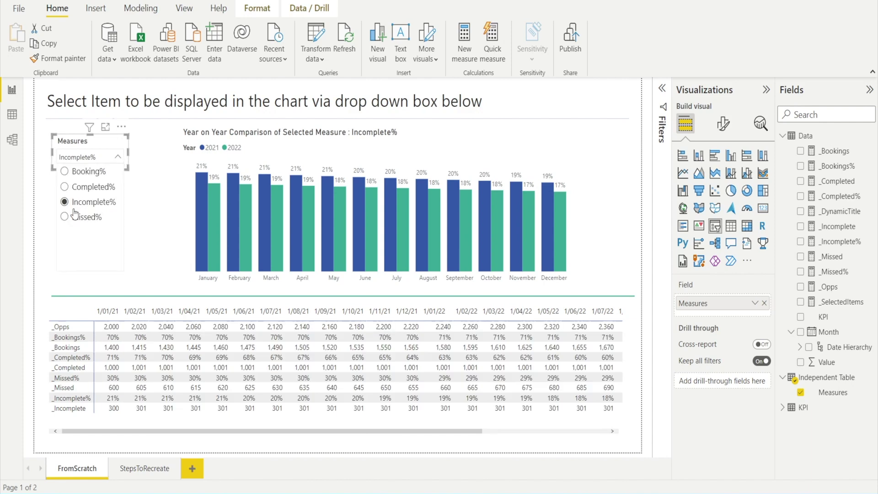